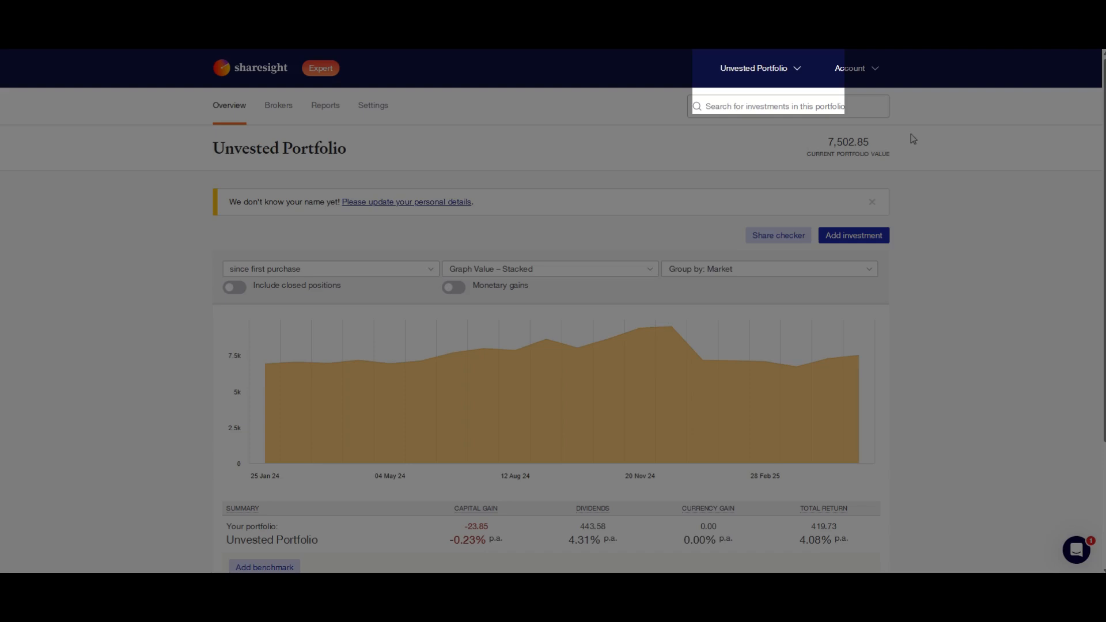
Step: Start a new portfolio and name it Unvested Portfolio
left_click(800, 70)
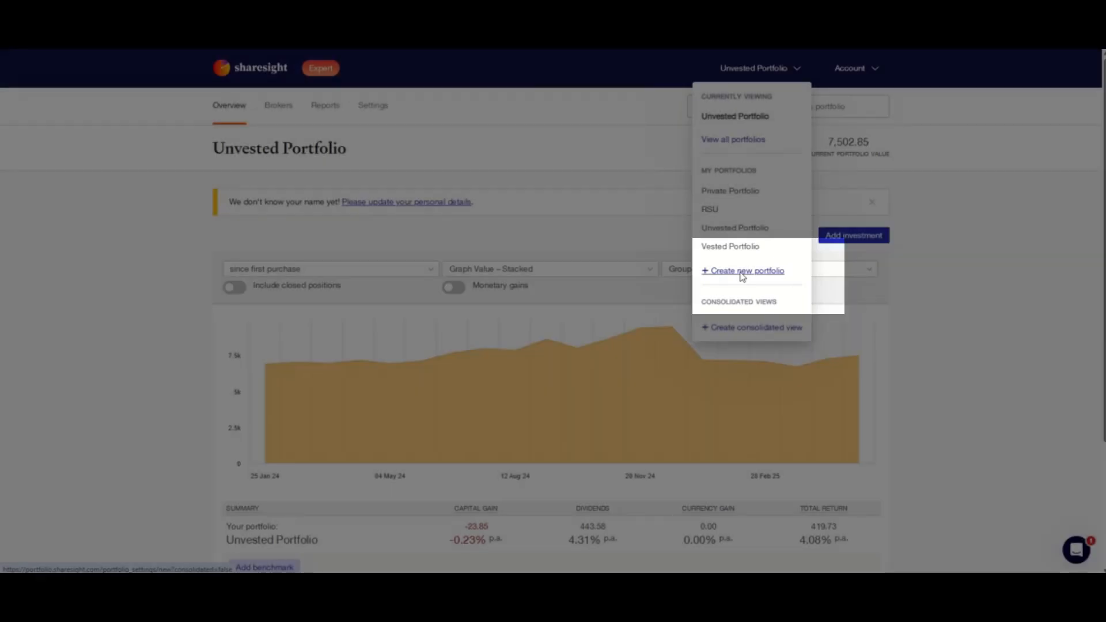
left_click(742, 275)
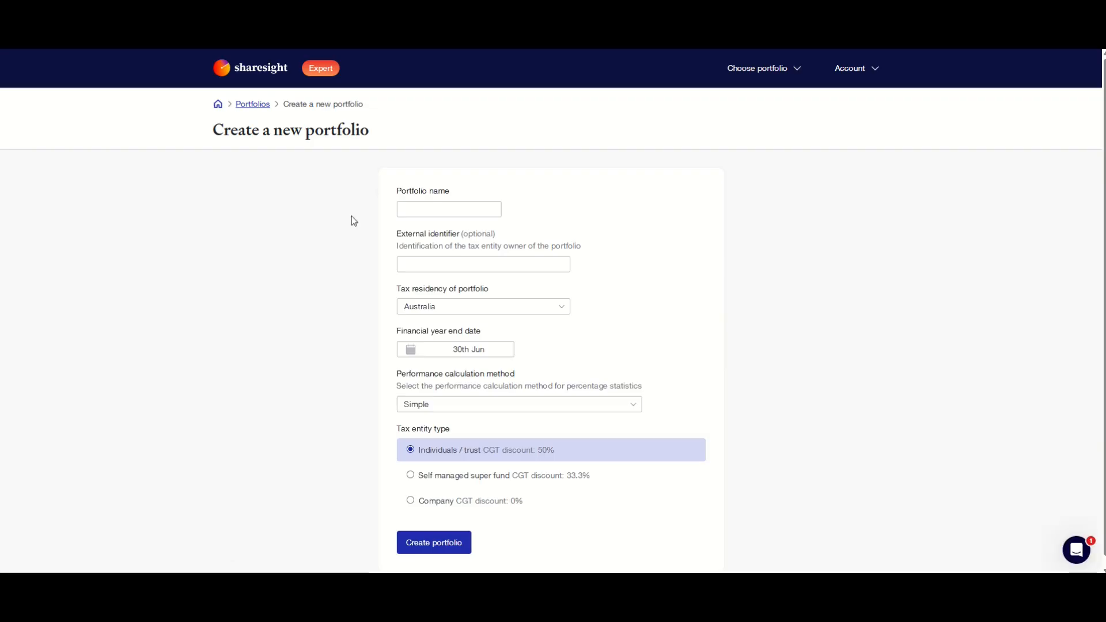
left_click(415, 209)
type("Unvested Portfolio")
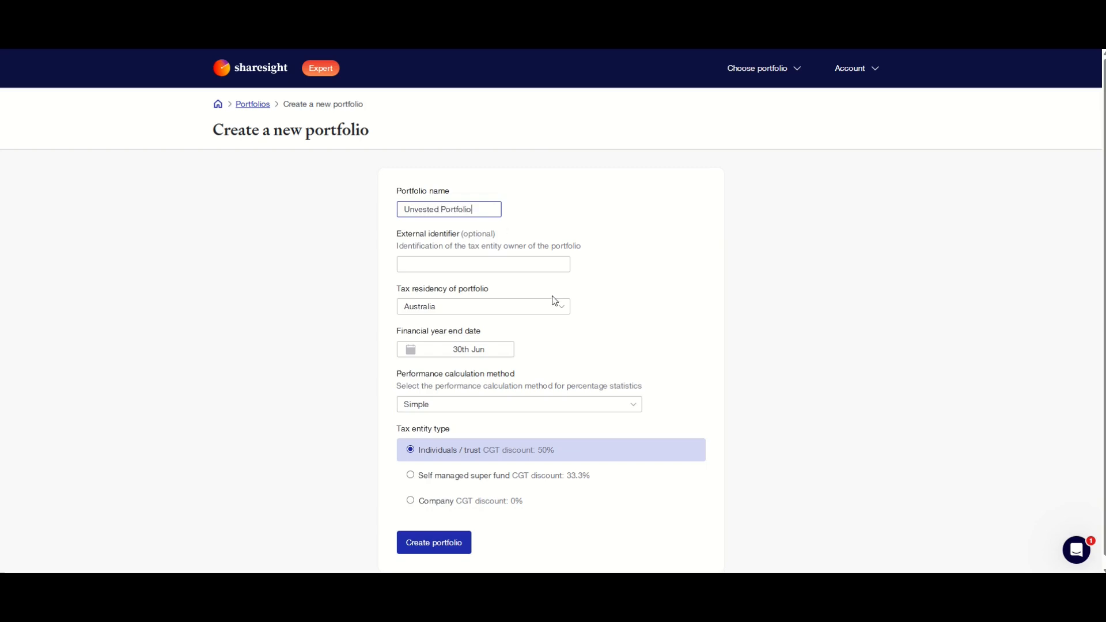
Step: Keep Australia as tax residency and 30th Jun as financial year end, and set the performance calculation method to Compound
left_click(533, 302)
left_click(533, 302)
left_click(603, 312)
left_click(484, 352)
left_click(554, 353)
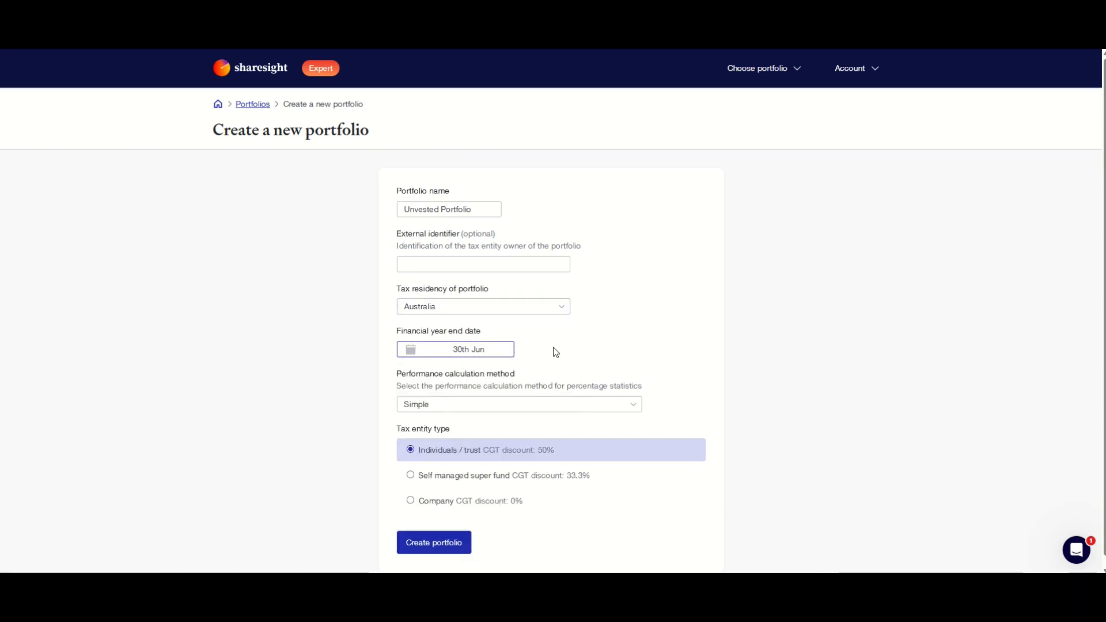
left_click(523, 406)
left_click(531, 433)
scroll(595, 459, "down", 1)
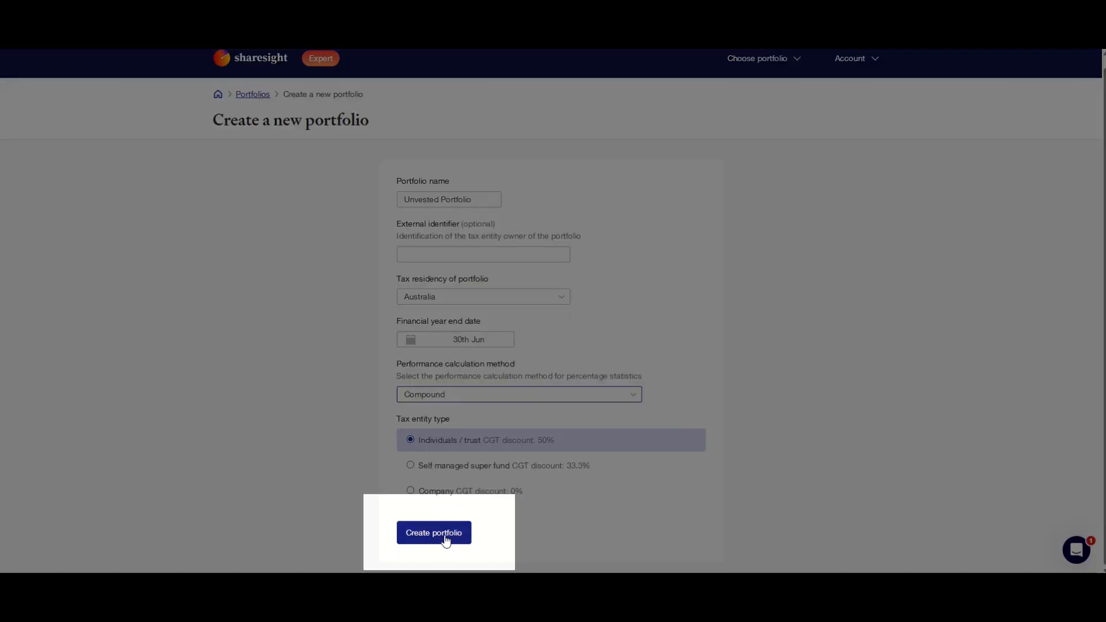
Step: Open the existing Unvested Portfolio and start adding an investment in ASX.CBA Commonwealth Bank
scroll(859, 373, "up", 1)
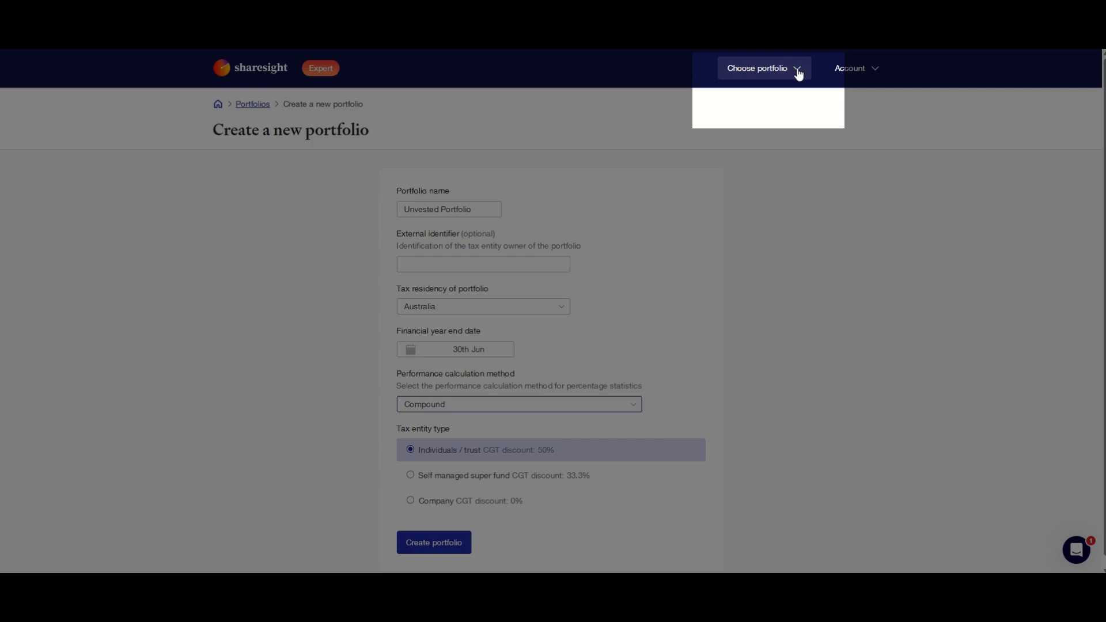
left_click(797, 68)
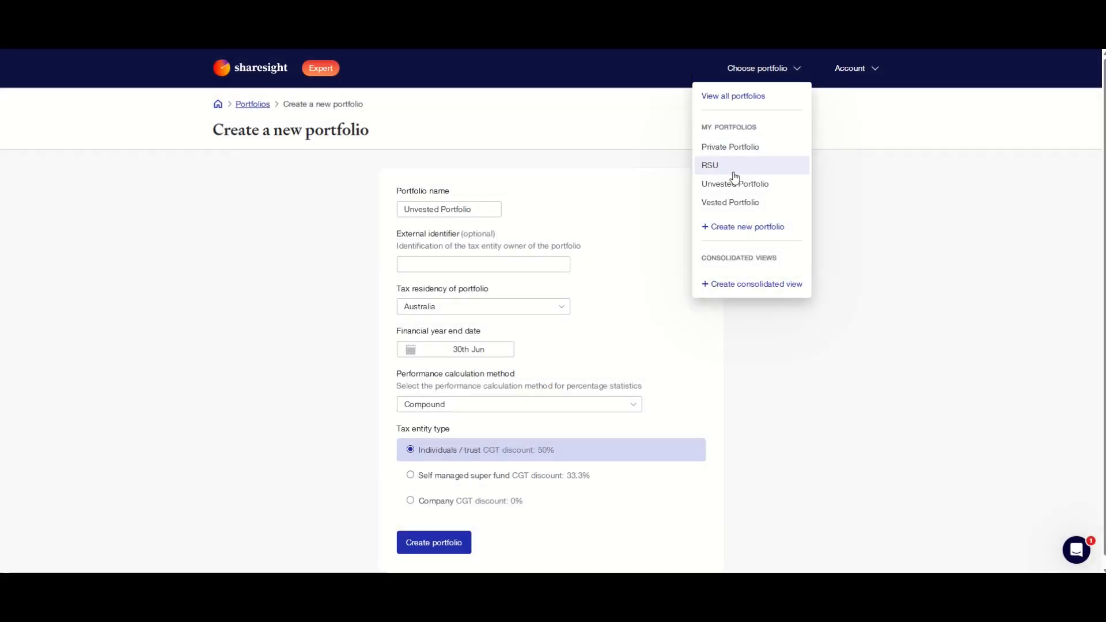
left_click(739, 190)
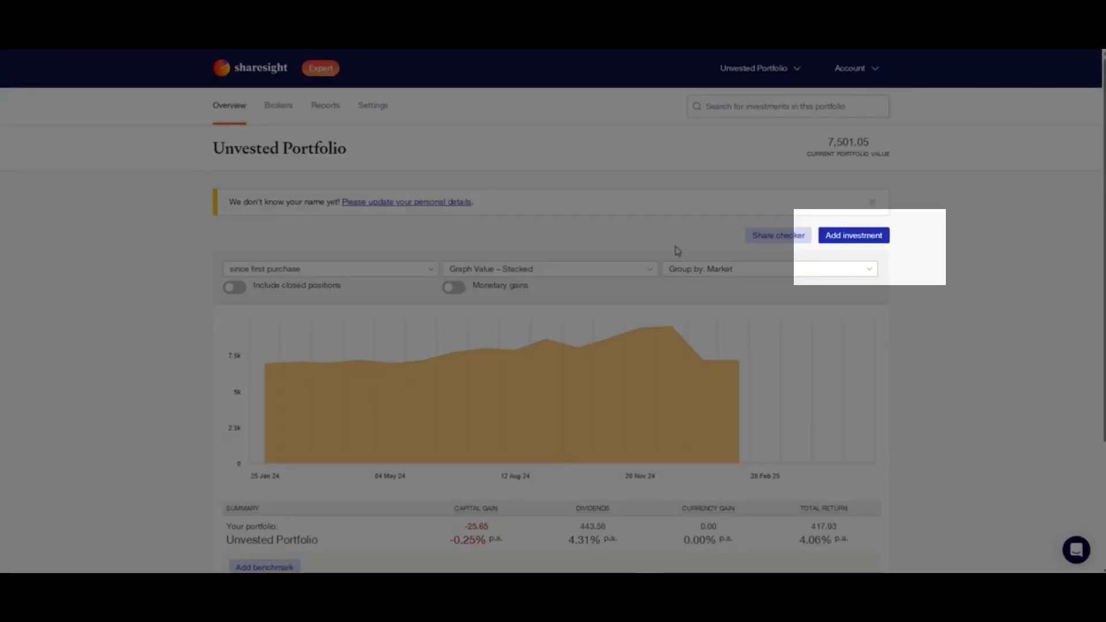
left_click(854, 235)
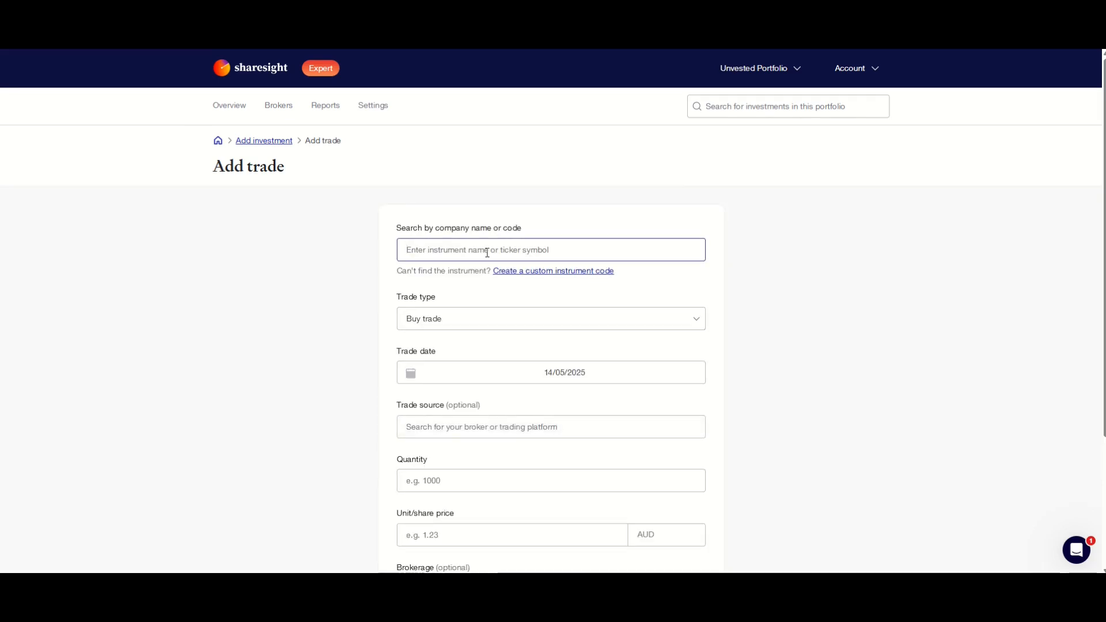
type("cba")
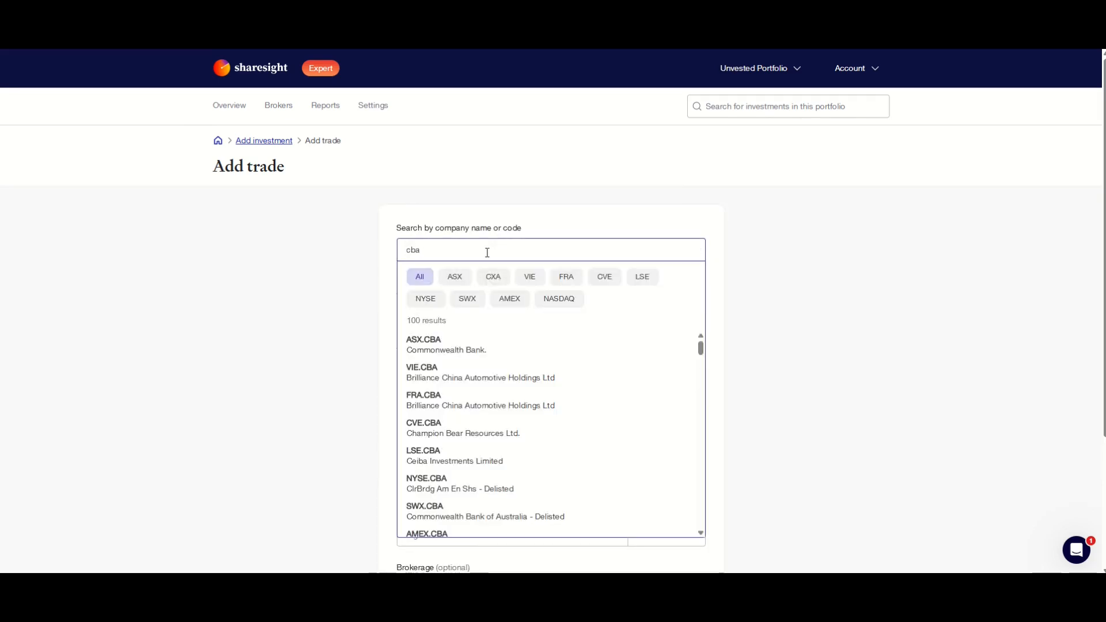
left_click(457, 348)
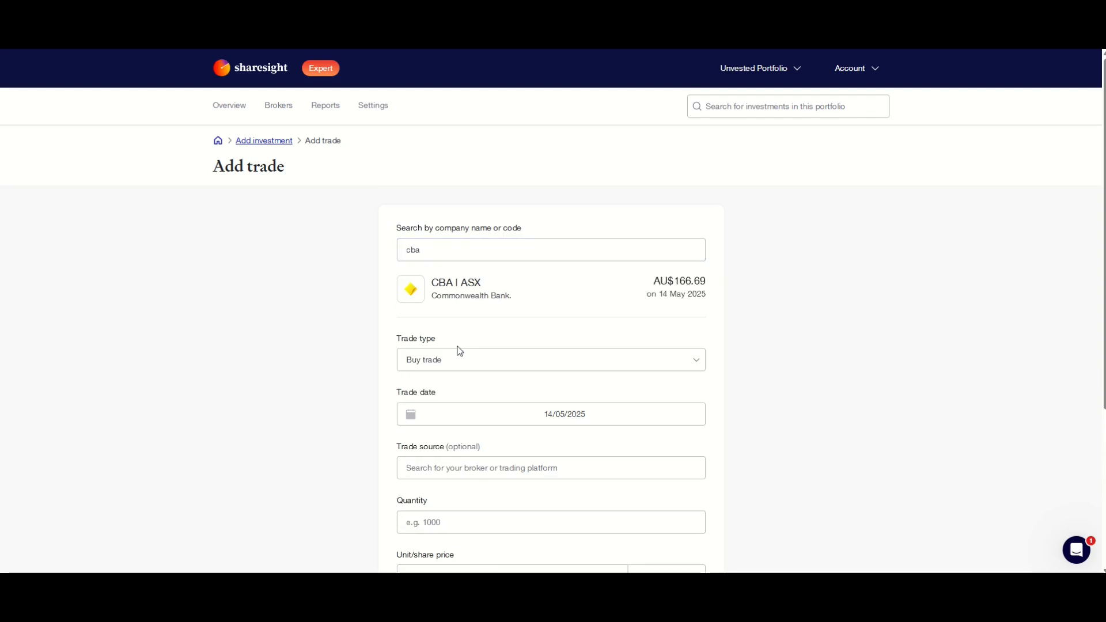
Step: Set the CBA buy trade's quantity to 60 and its unit price to 167.26 AUD
scroll(550, 478, "down", 1)
scroll(550, 477, "down", 2)
left_click(483, 400)
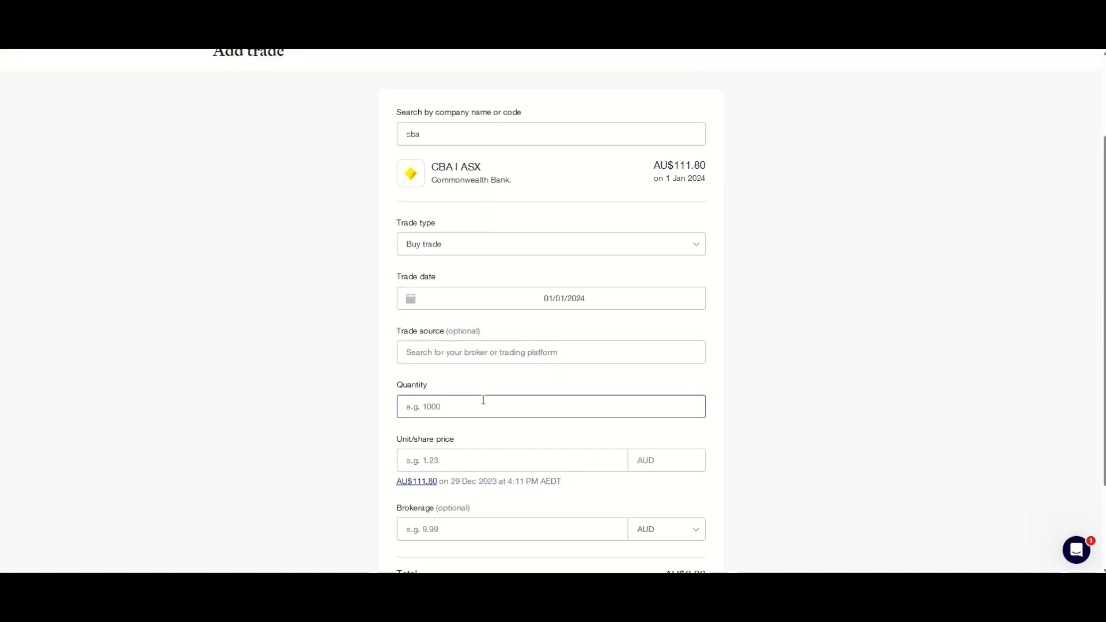
type("60")
left_click(480, 459)
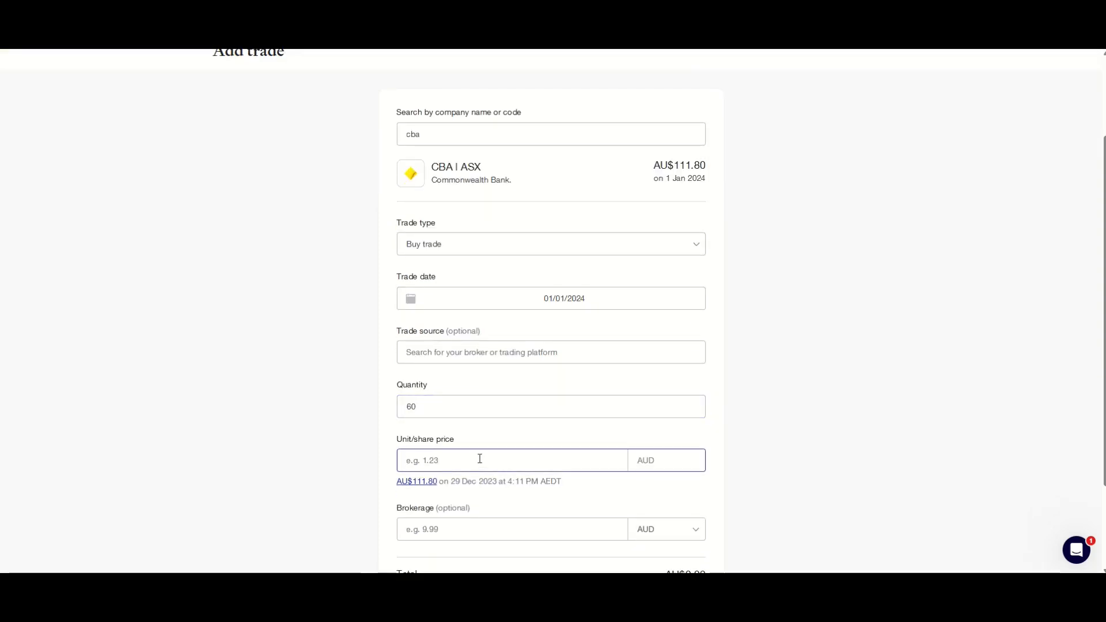
type("167.26")
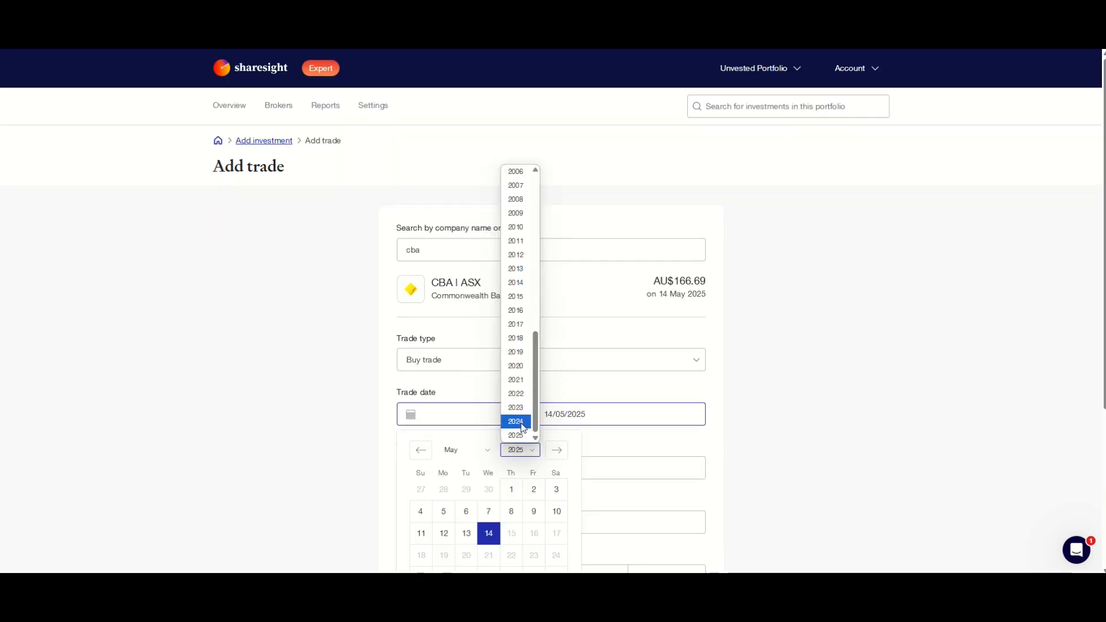
Step: Set the CBA buy trade's date to 1 January 2024 and add the trade to the portfolio
left_click(513, 423)
left_click(461, 452)
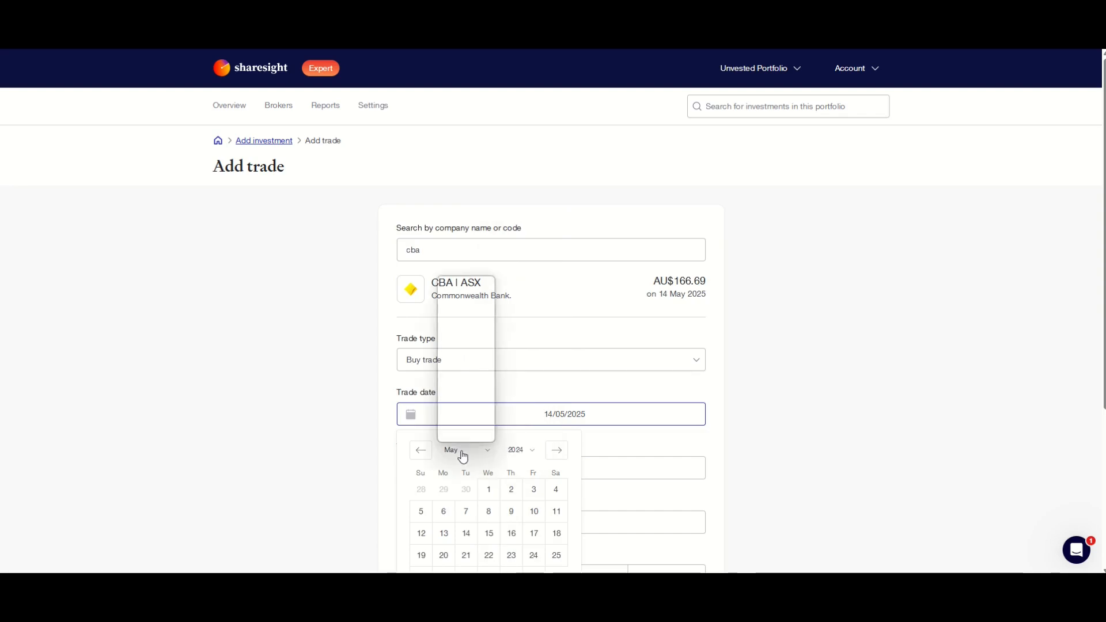
left_click(478, 288)
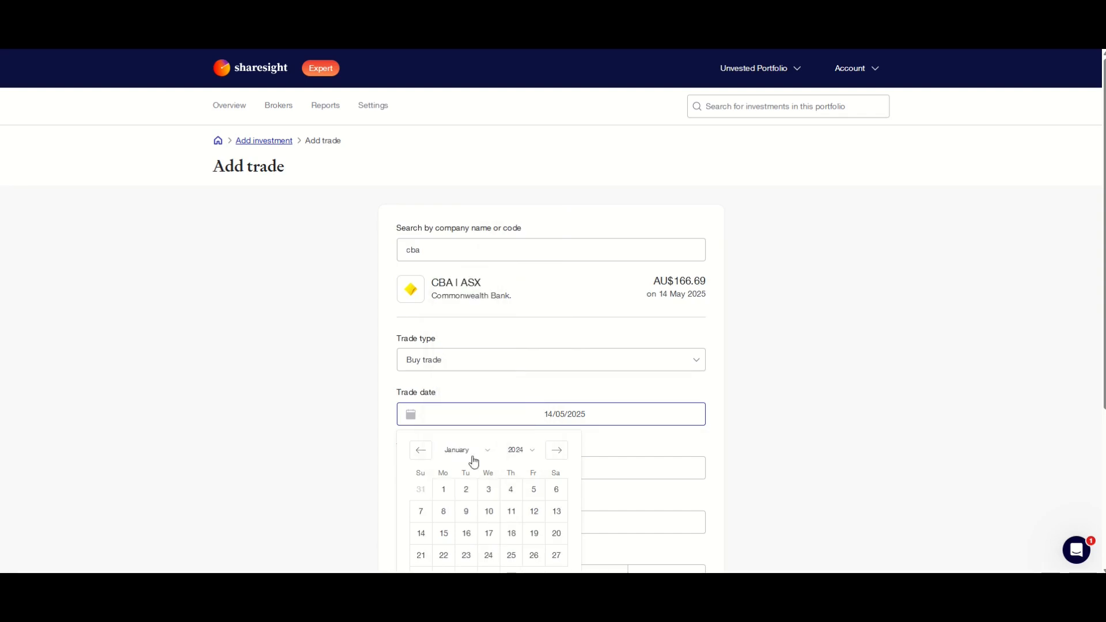
left_click(443, 489)
scroll(655, 499, "down", 4)
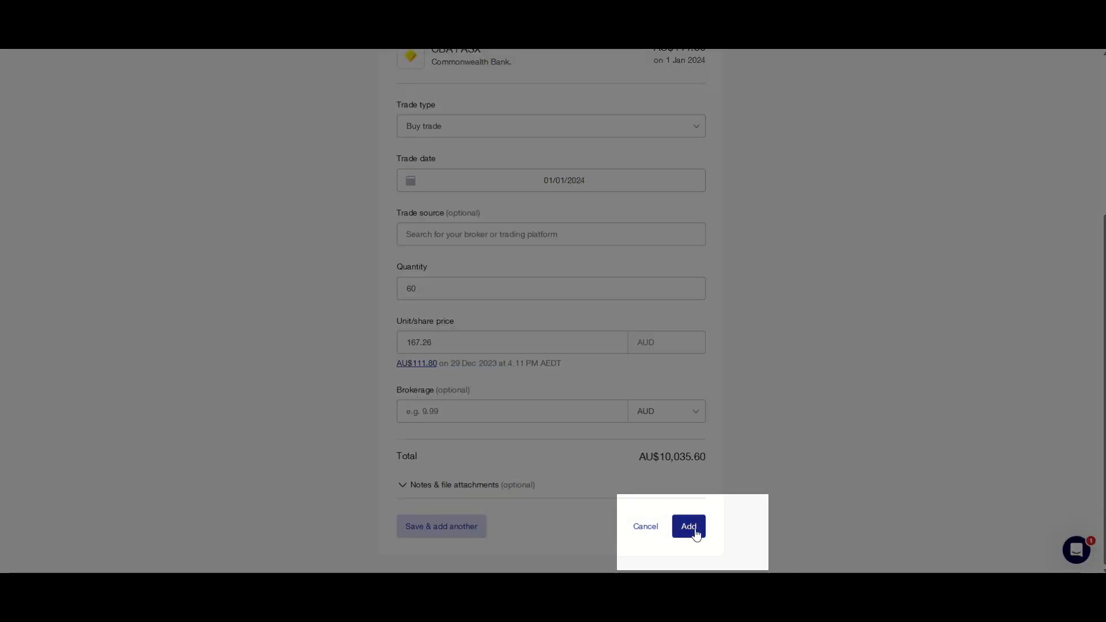
left_click(689, 527)
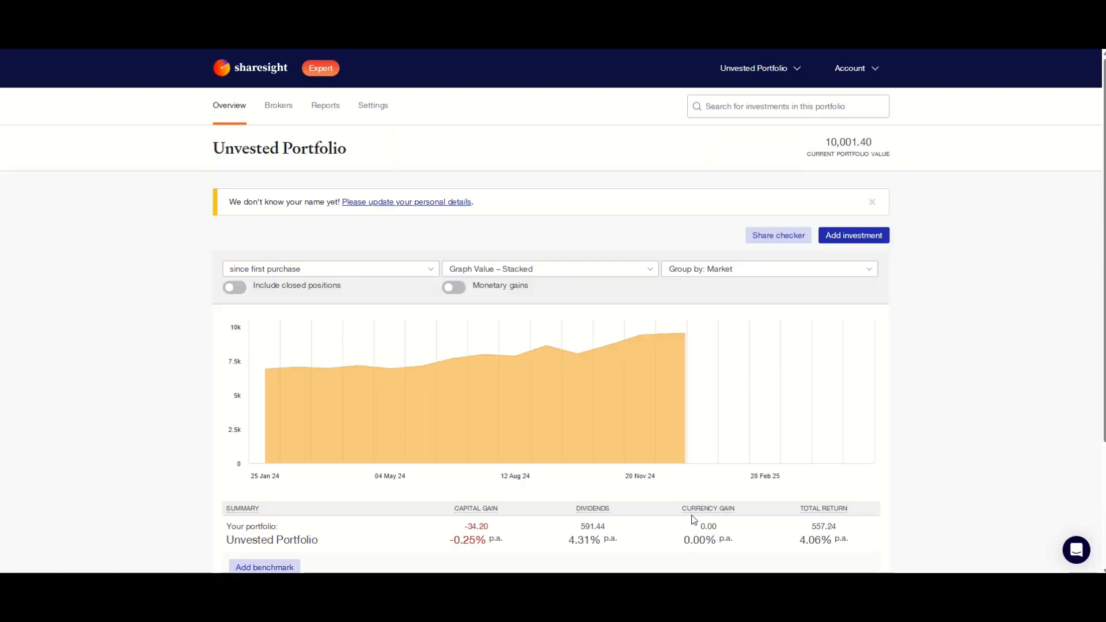
Step: Open the CBA holding's trades and income, and start a new trade of type Sell trade
scroll(686, 507, "down", 3)
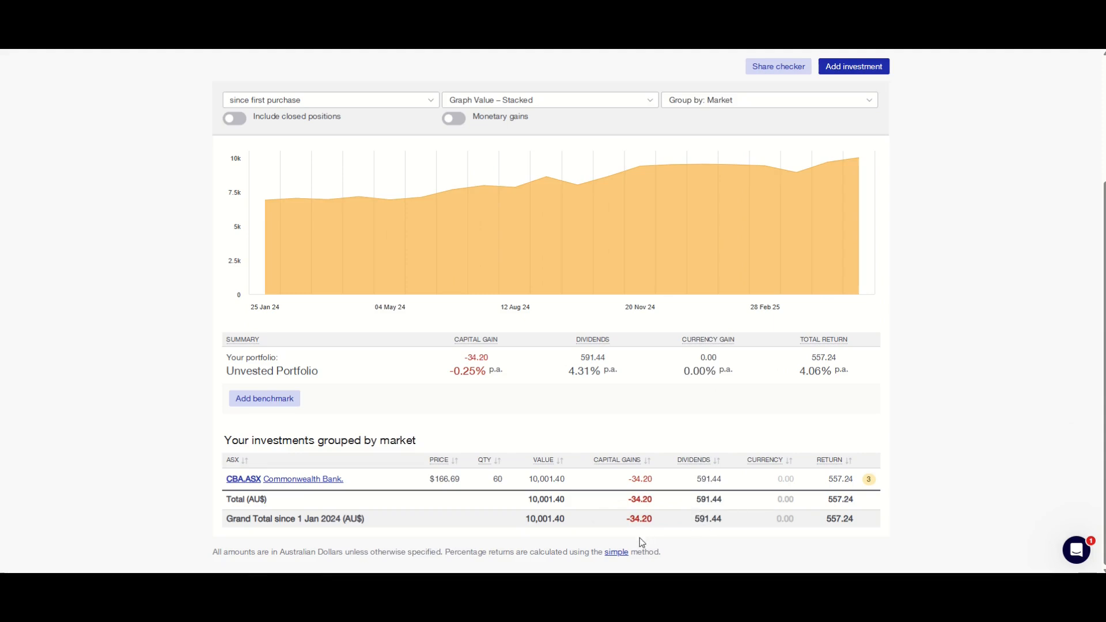
left_click(258, 483)
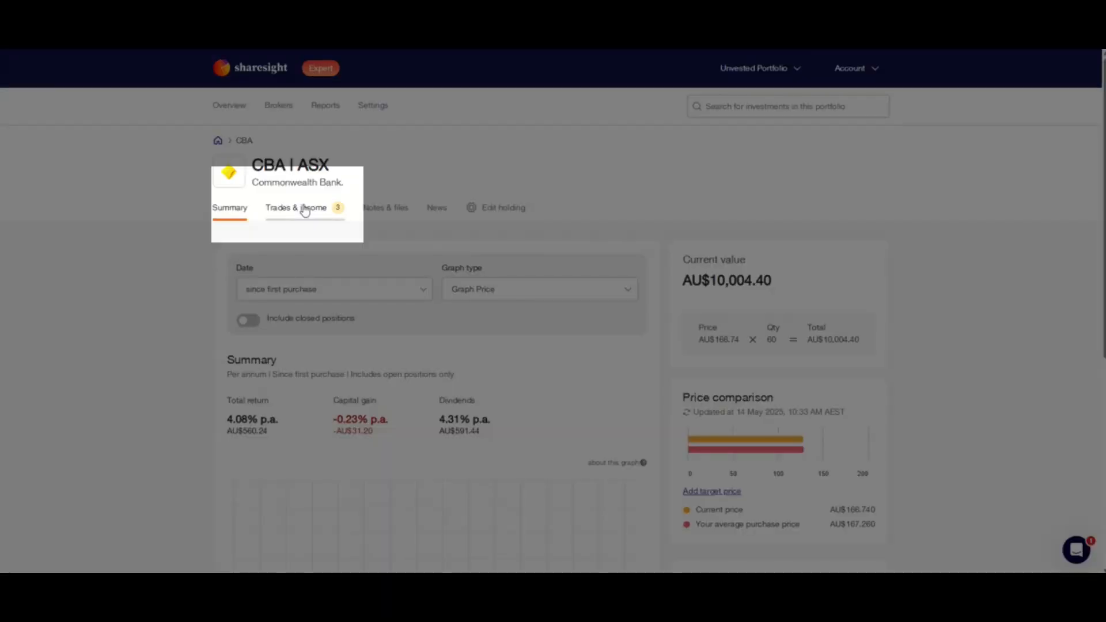
left_click(305, 209)
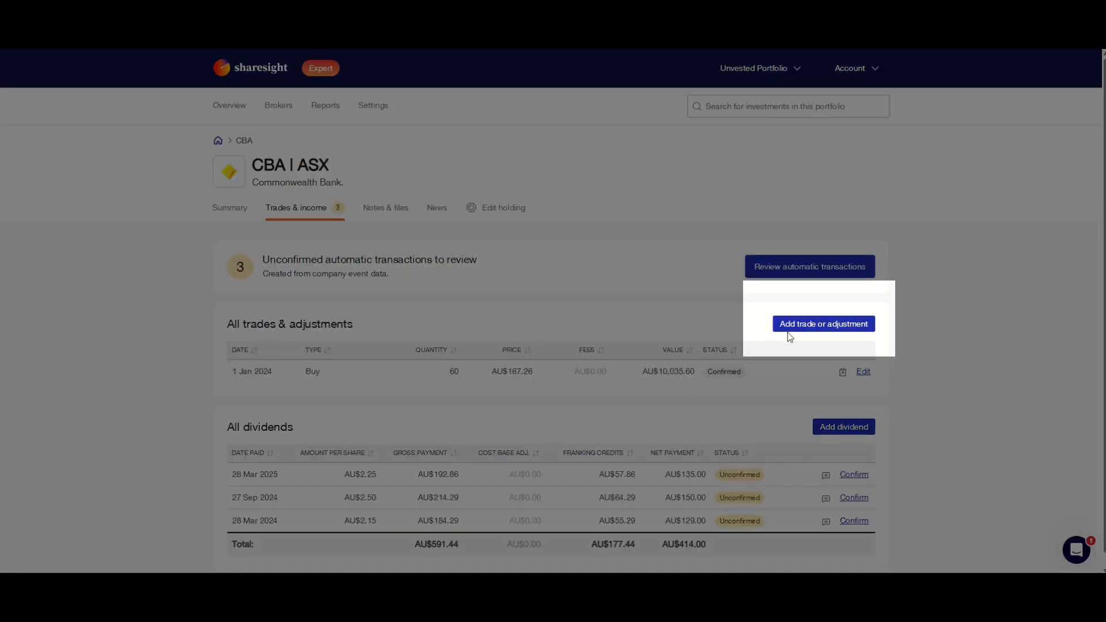
left_click(797, 327)
left_click(698, 311)
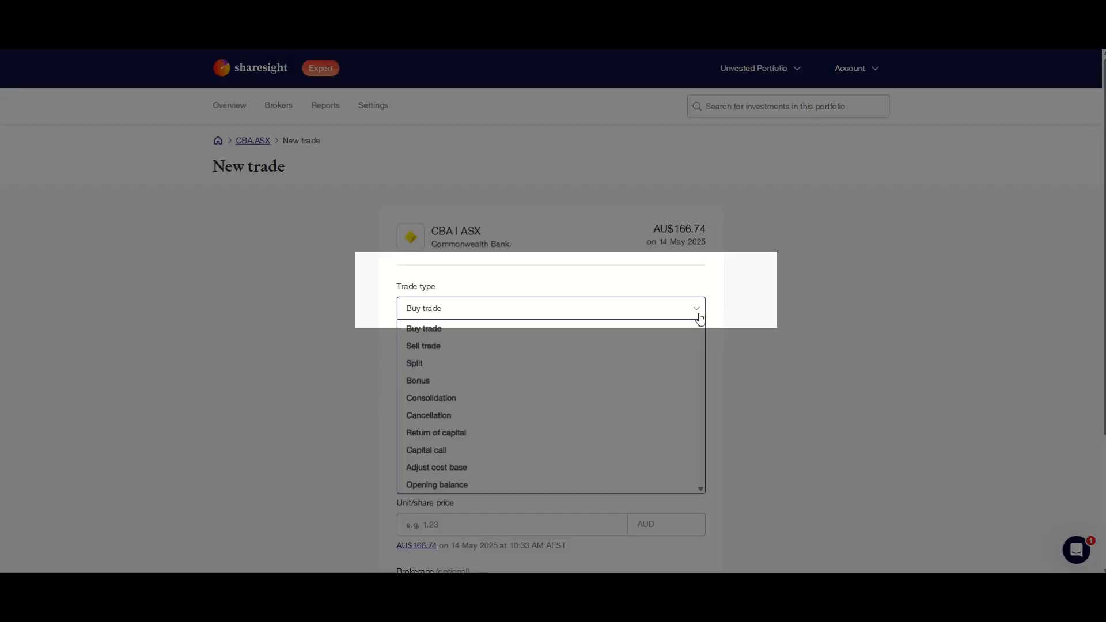
left_click(662, 346)
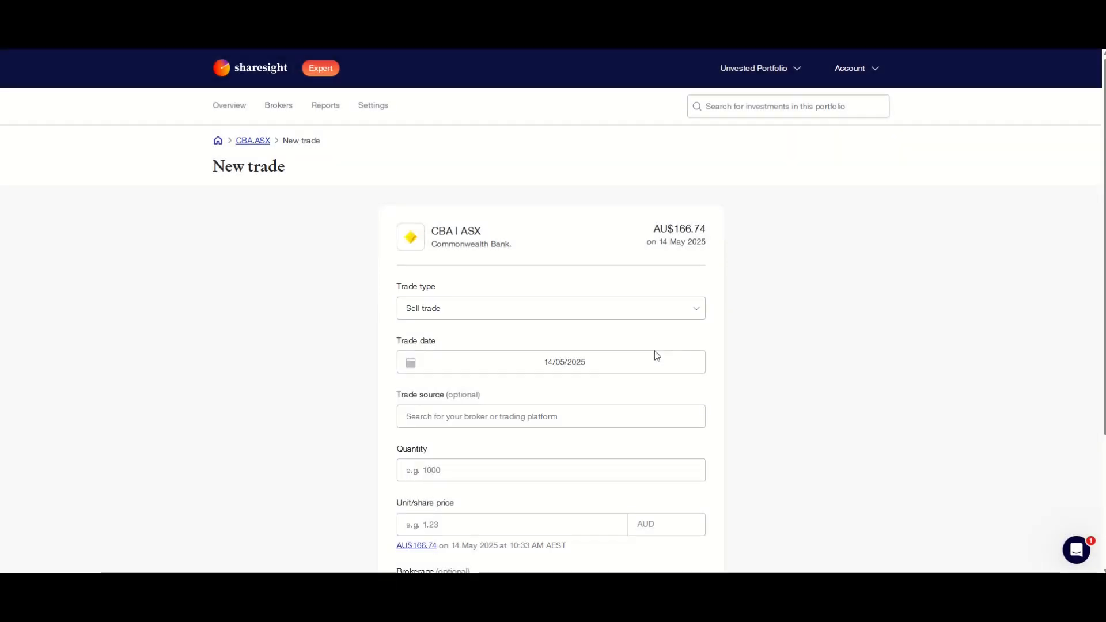
Step: Set the CBA sell trade's quantity to 15 and its unit price to 166.26 AUD
left_click(656, 361)
left_click(490, 441)
left_click(475, 468)
type("15")
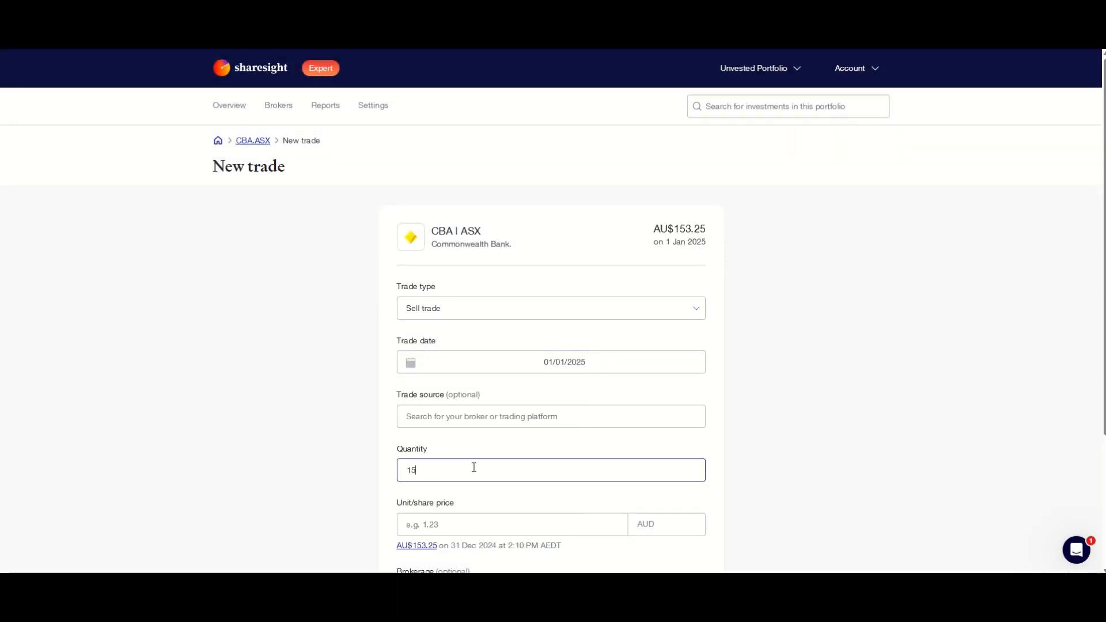
left_click(466, 522)
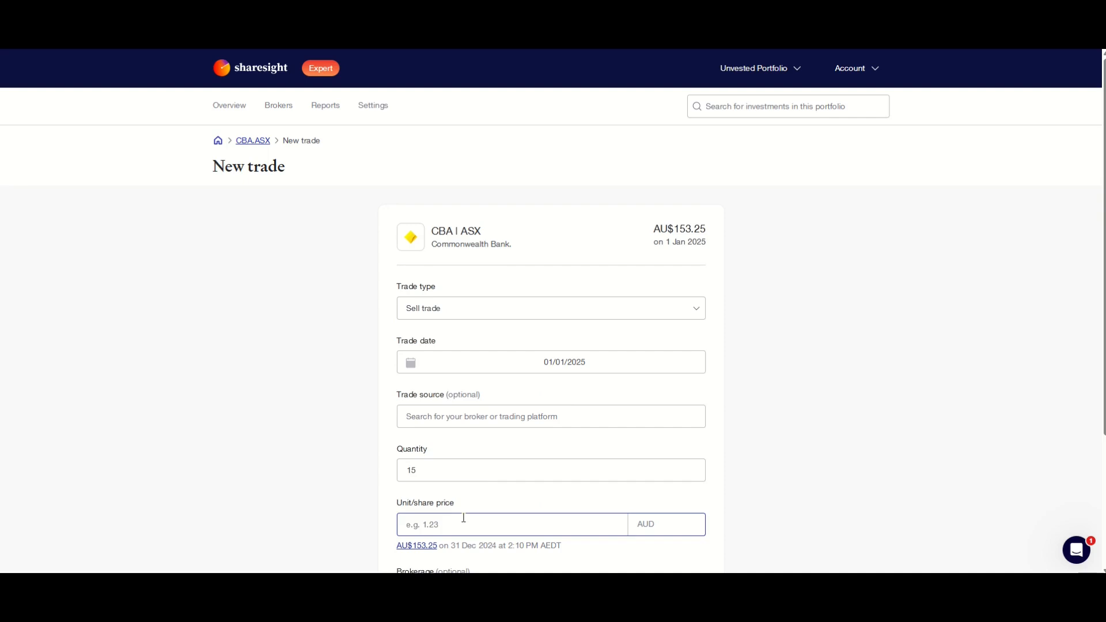
type("166.26")
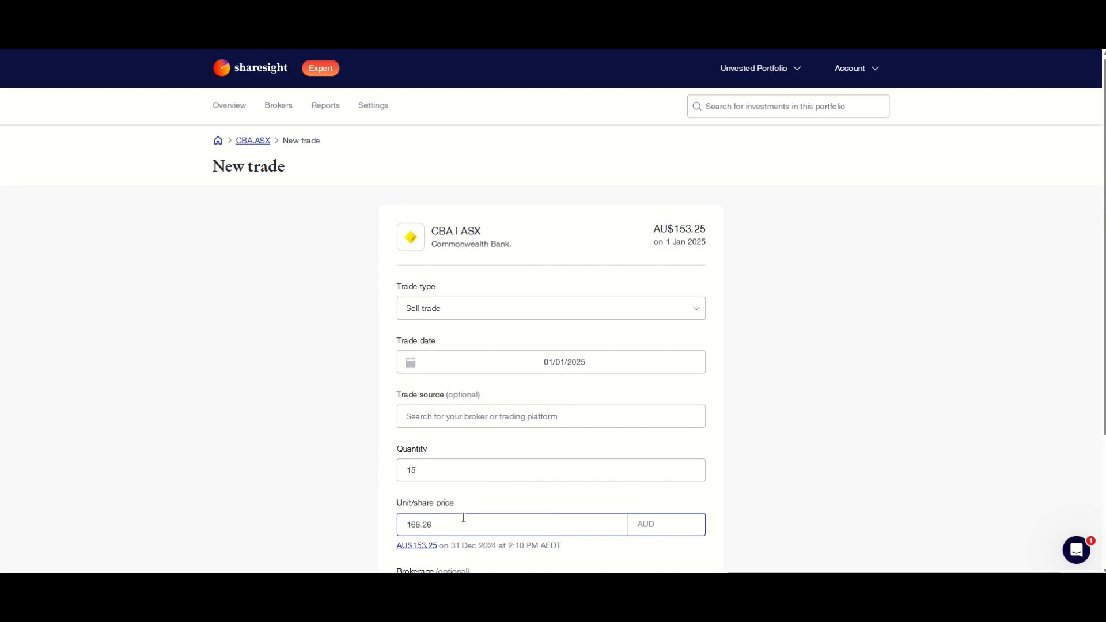
left_click(794, 506)
scroll(793, 506, "down", 3)
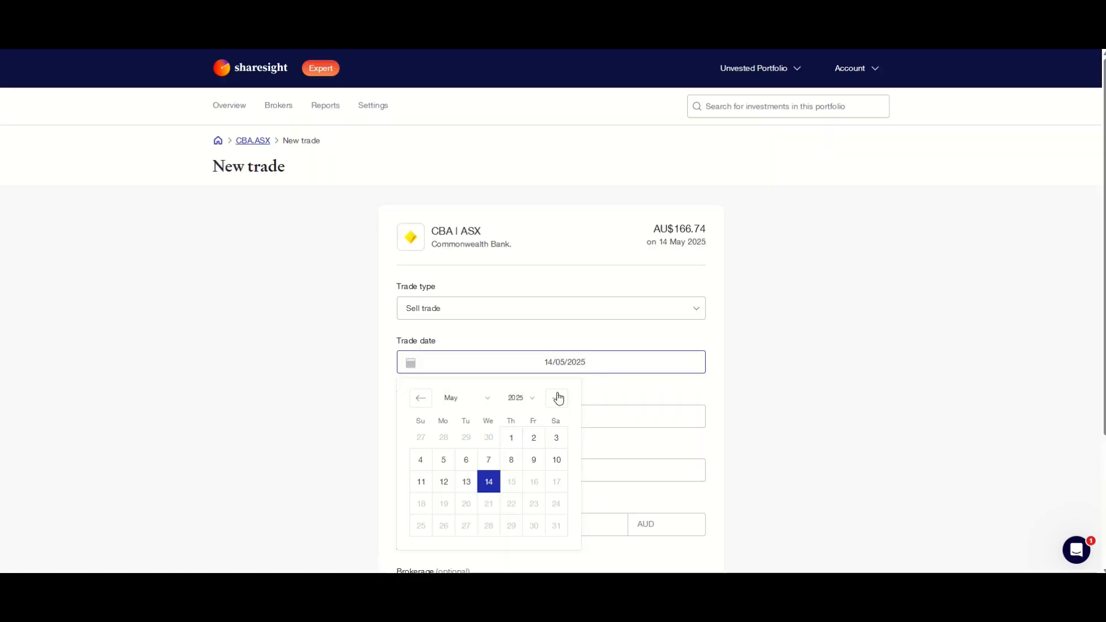
Step: Set the CBA sell trade's date to 1 January 2025 and add the trade to the holding
left_click(464, 397)
left_click(466, 410)
left_click(488, 439)
scroll(576, 490, "down", 3)
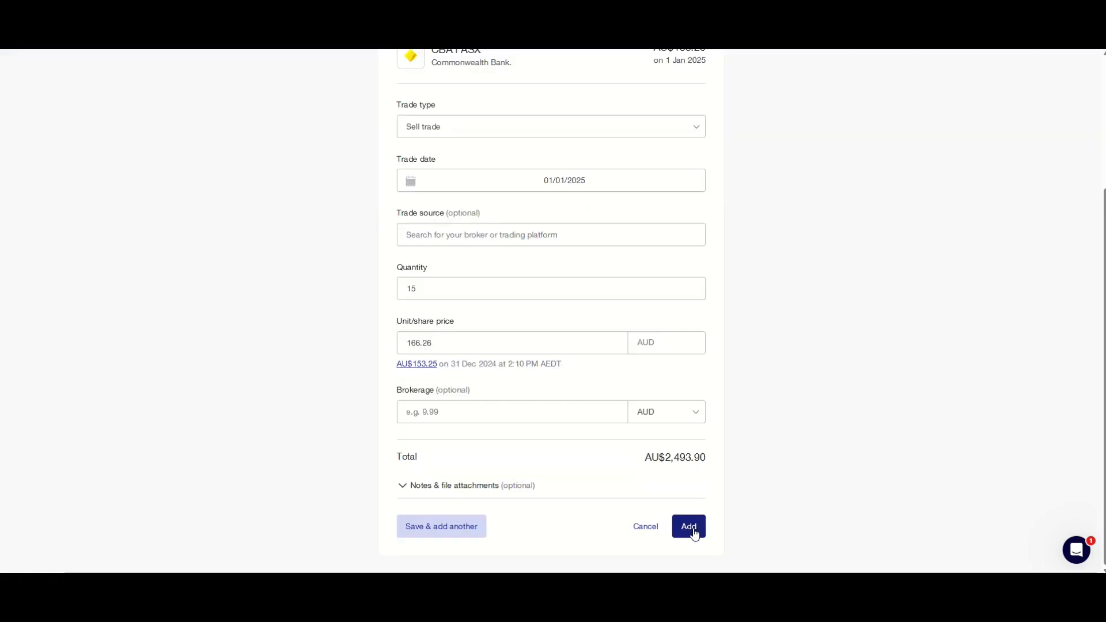
left_click(693, 528)
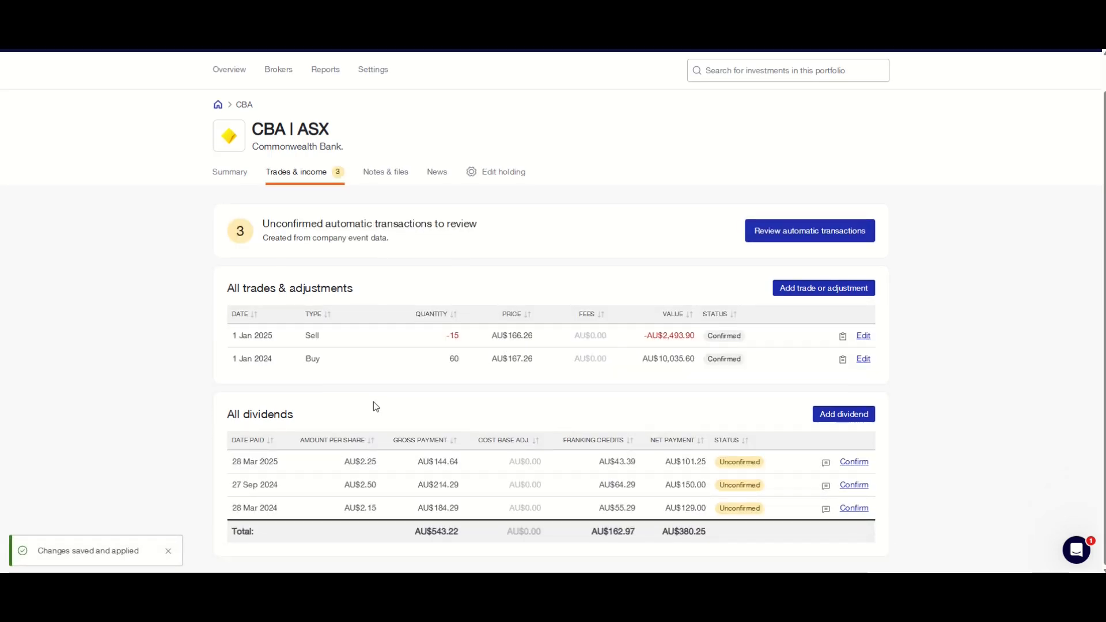
Step: Review the CBA holding's summary, and switch to the Vested Portfolio
left_click(236, 209)
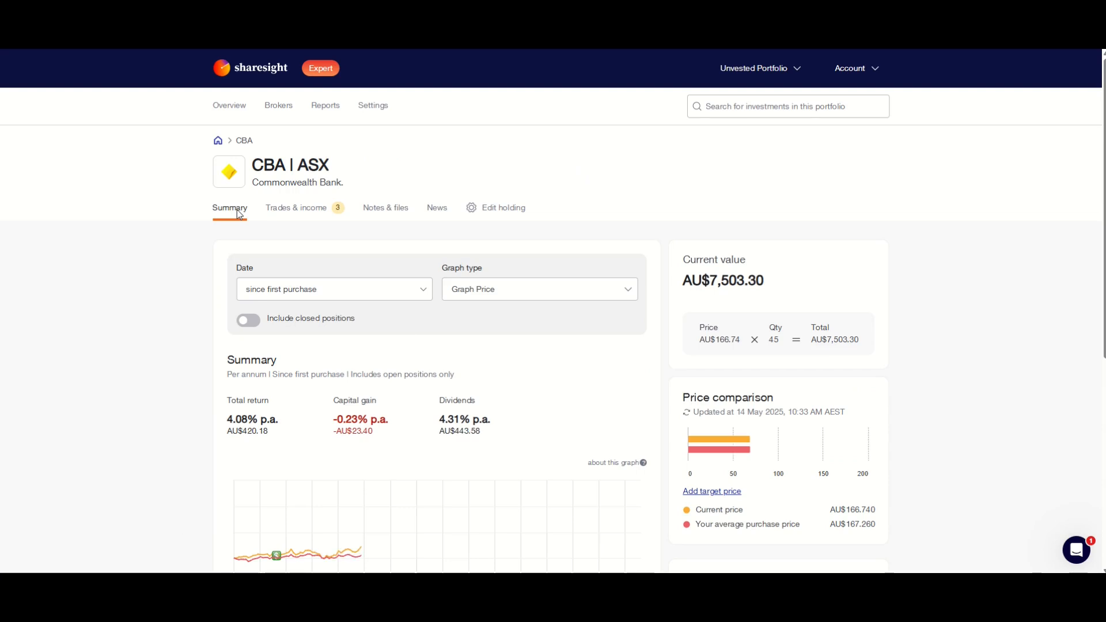
scroll(516, 375, "down", 5)
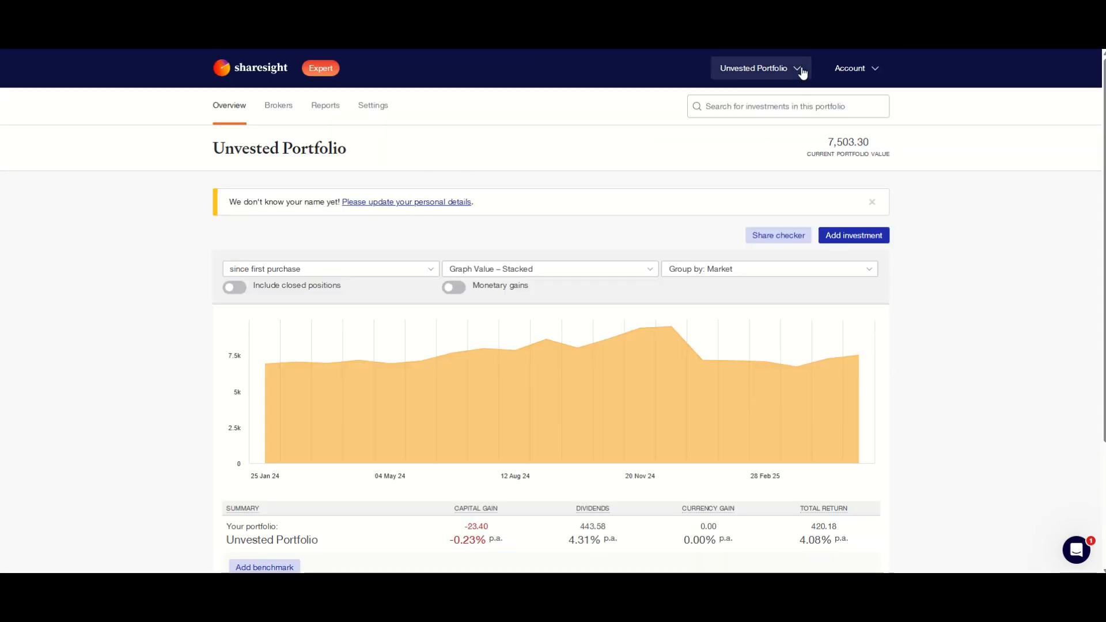
left_click(803, 71)
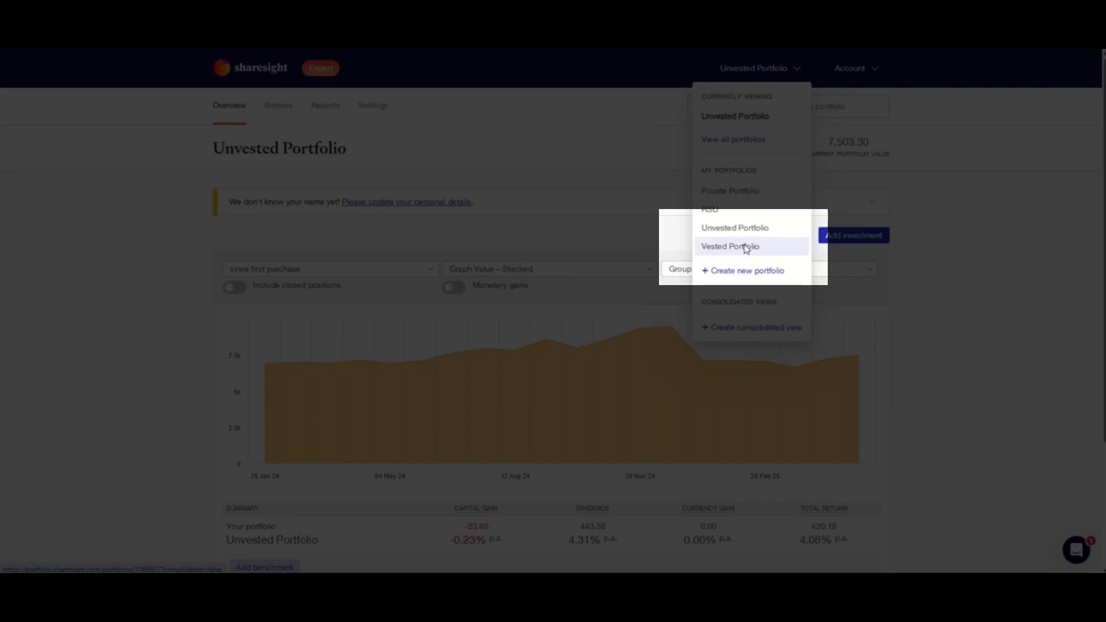
left_click(747, 248)
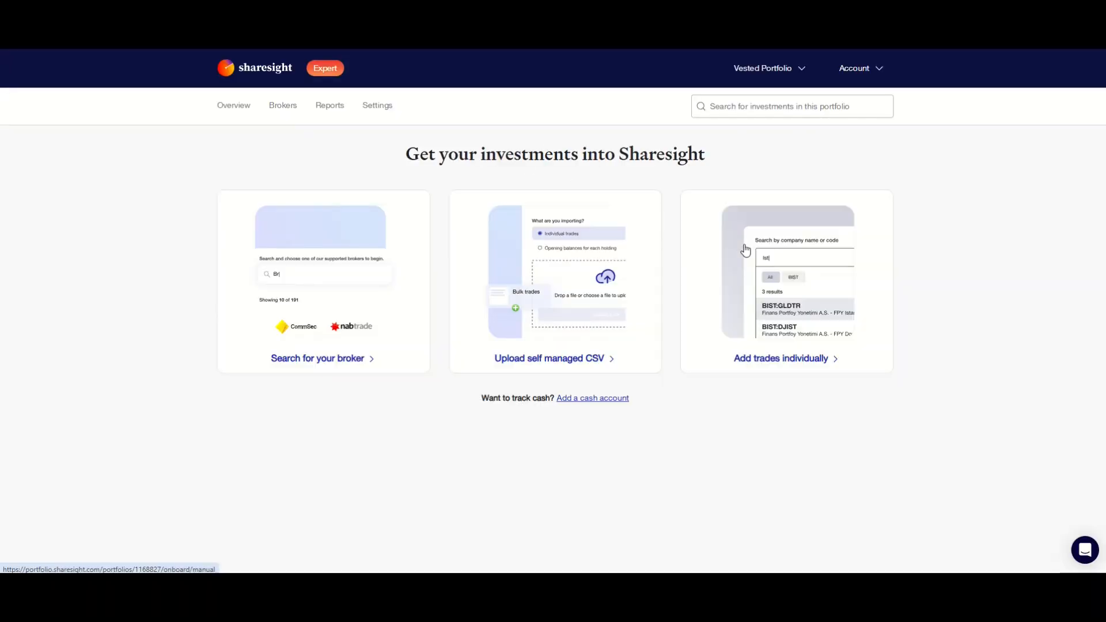
Step: Start adding an individual trade for CBA on the ASX in the Vested Portfolio, with the trade type Buy trade
left_click(770, 270)
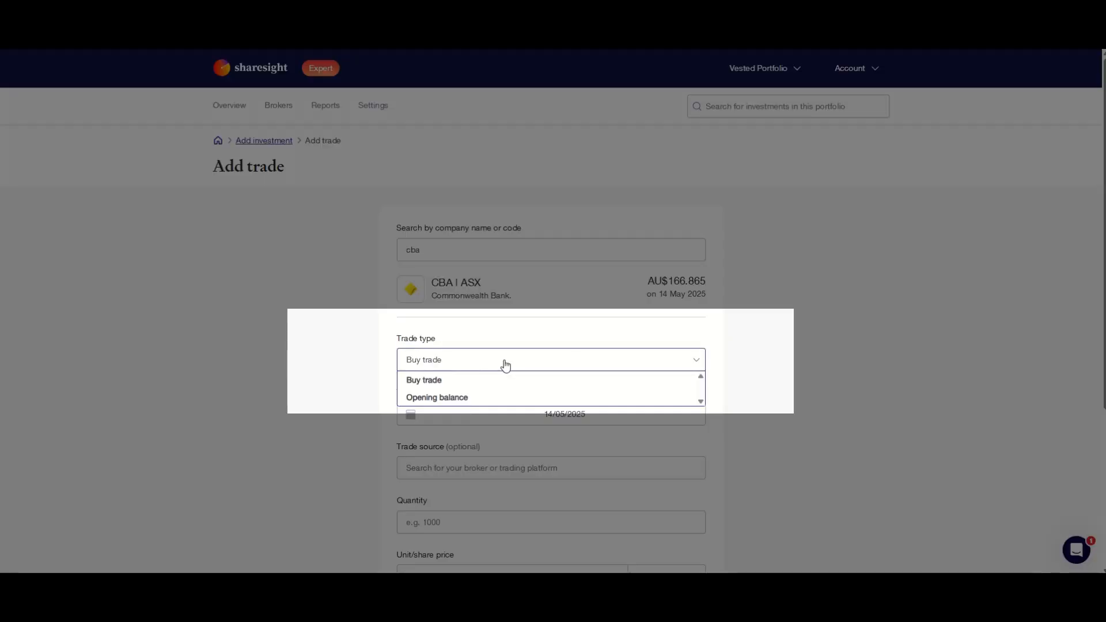
left_click(487, 380)
scroll(499, 394, "down", 3)
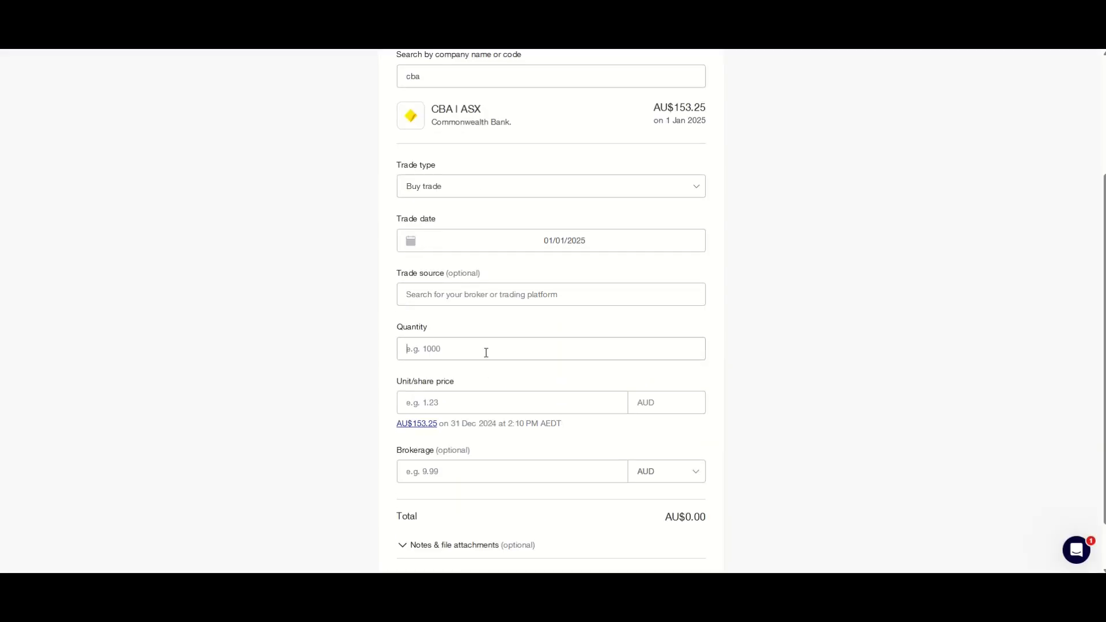
Step: Set the CBA buy trade's quantity to 15 and its unit price to 166.26 AUD
left_click(487, 351)
type("15")
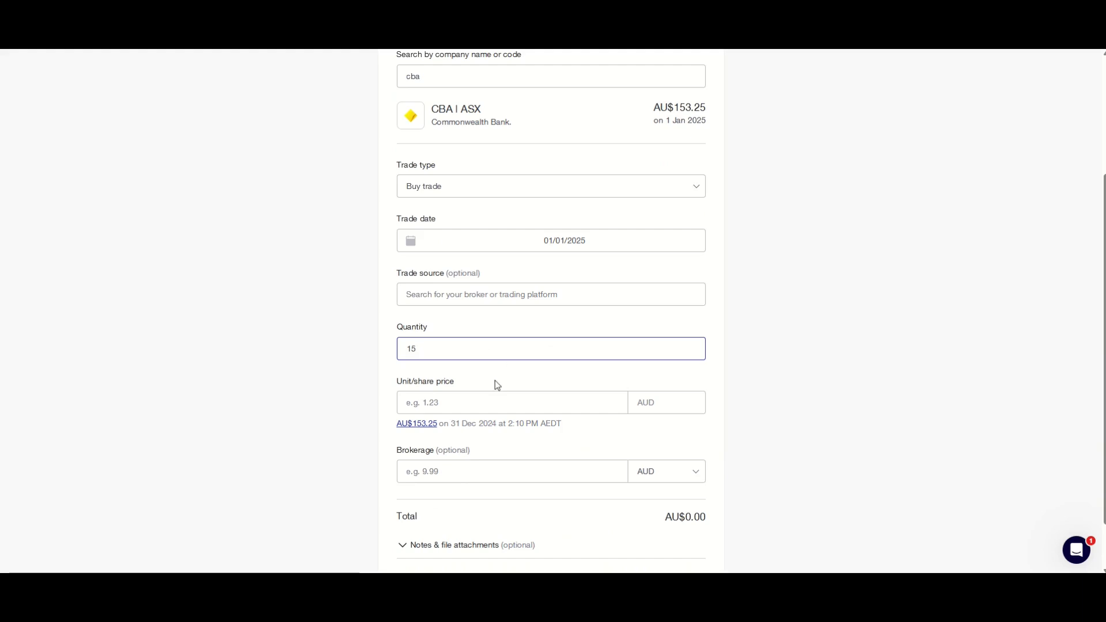
left_click(487, 399)
type("16")
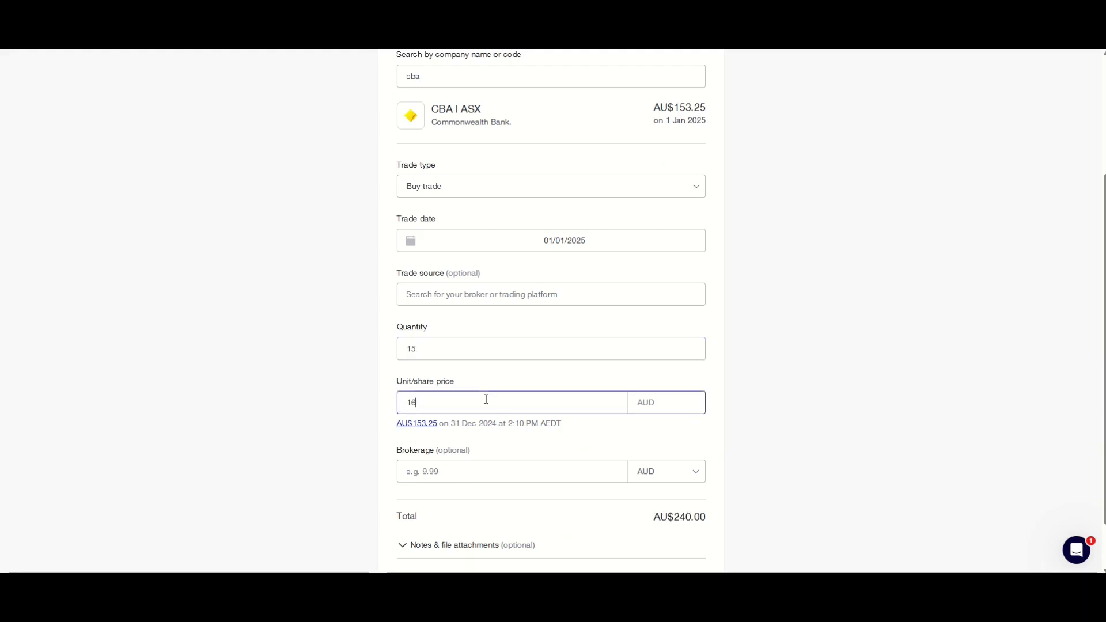
type("6.26")
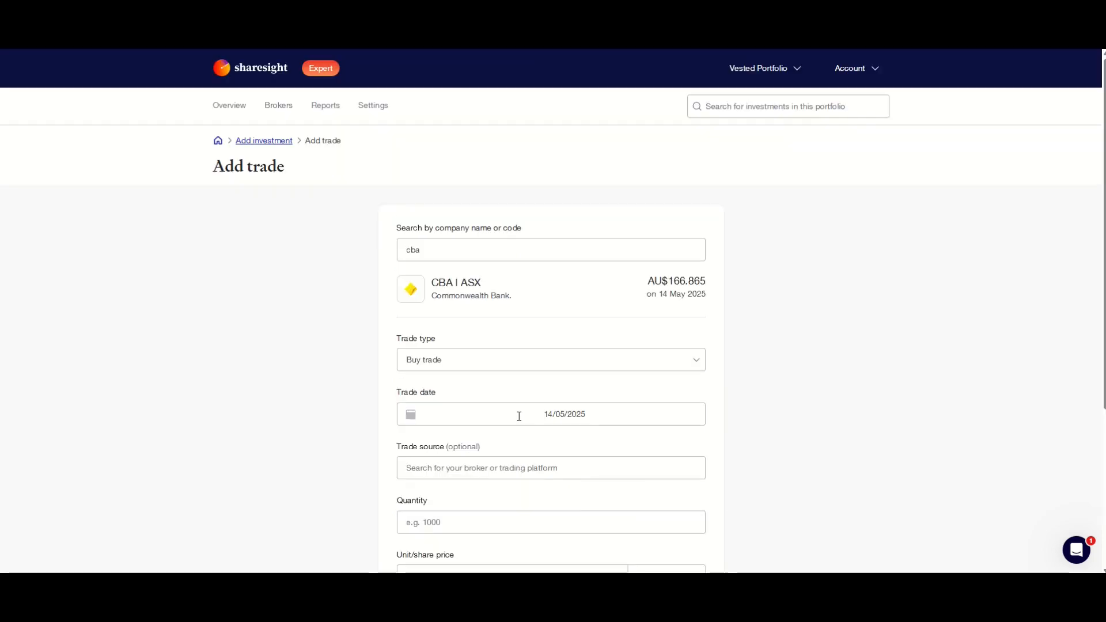
Step: Set the CBA buy trade's date to 1 January 2025 and add the trade to the Vested Portfolio
left_click(518, 415)
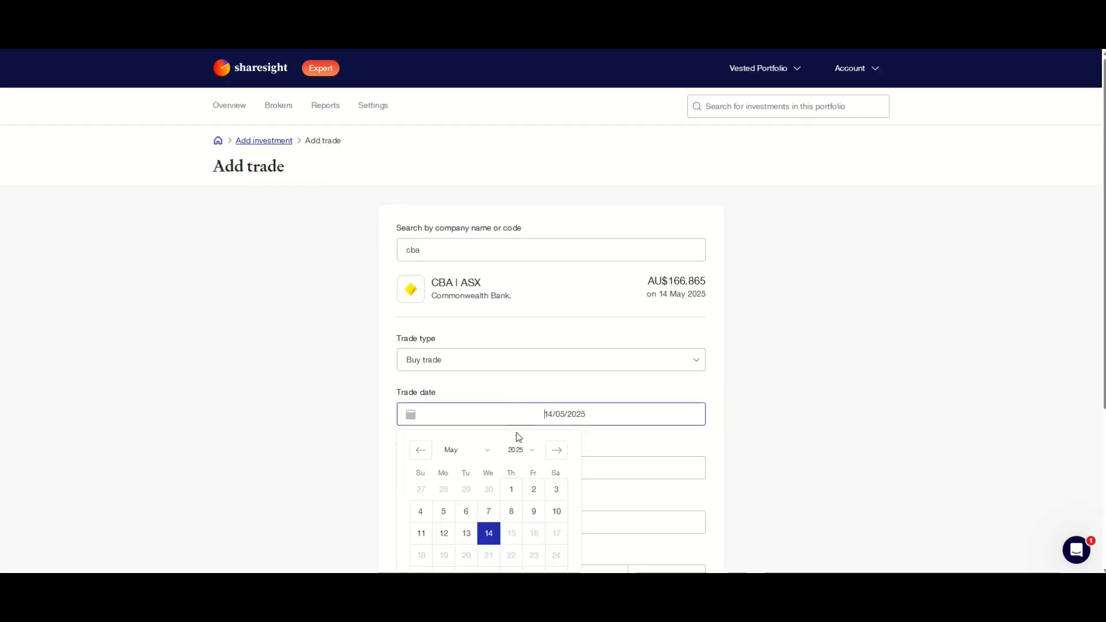
left_click(486, 451)
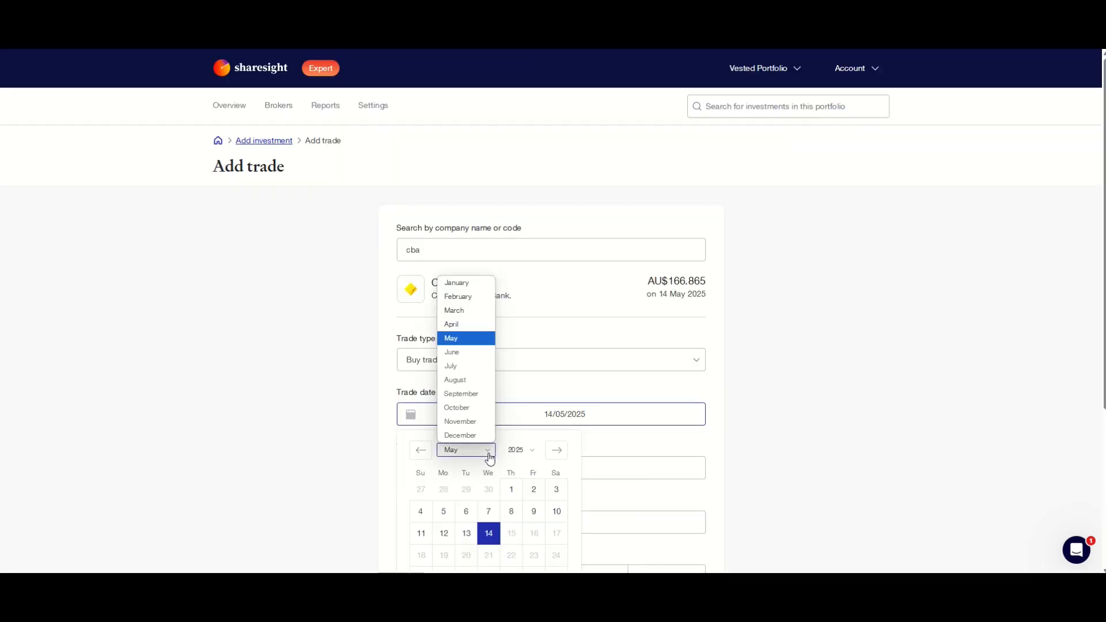
left_click(457, 282)
left_click(488, 489)
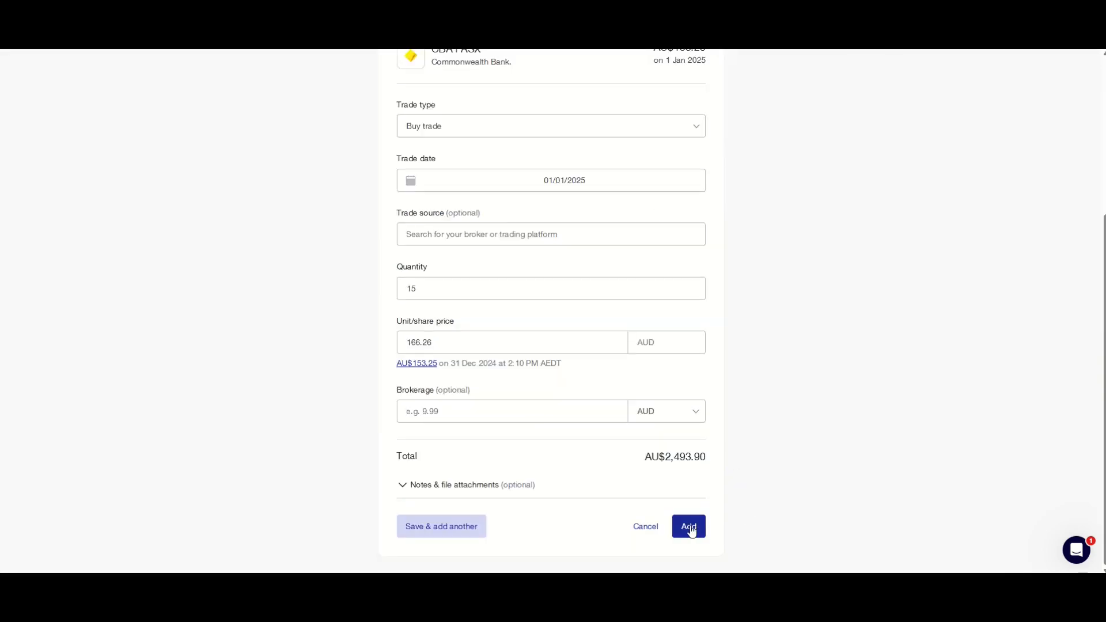
left_click(690, 527)
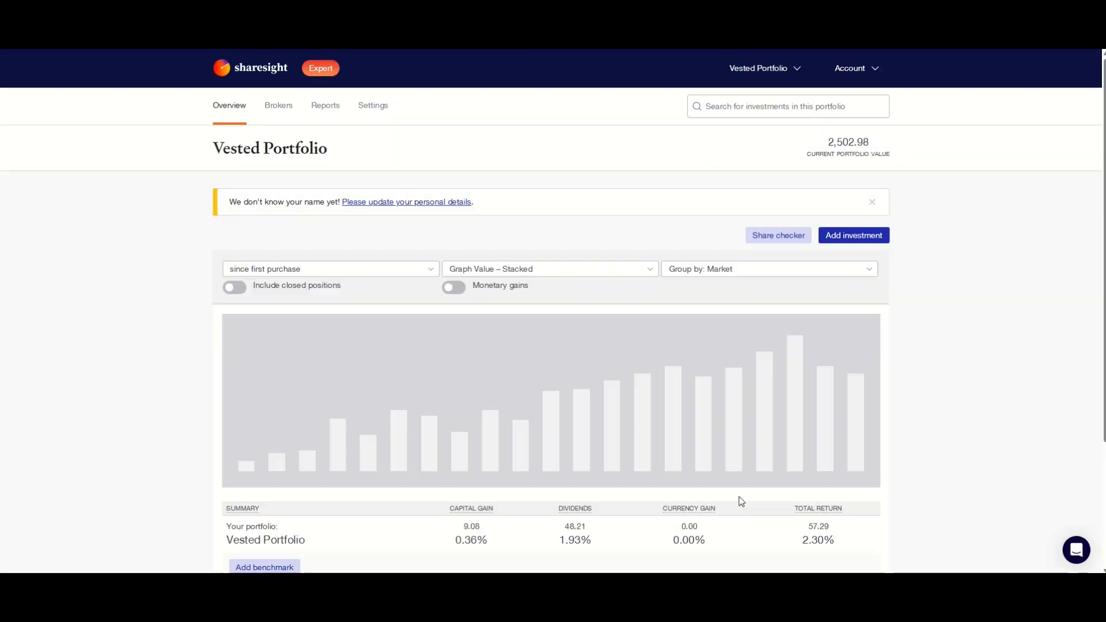
Step: Review the Vested Portfolio's overview, and open the trades and income of its CBA holding
scroll(185, 172, "down", 3)
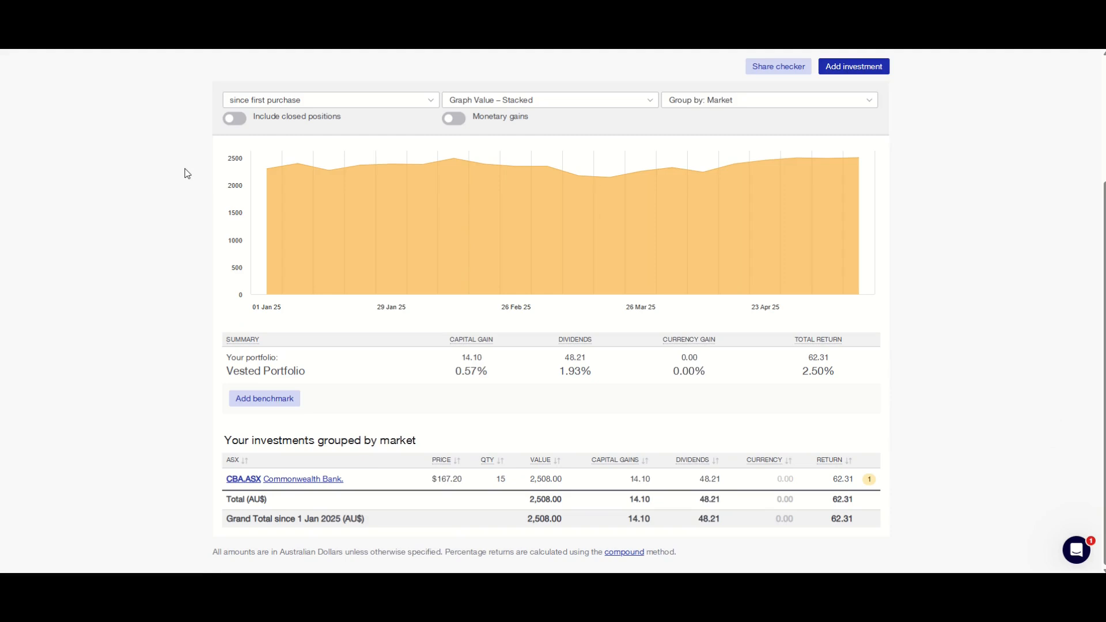
left_click(311, 480)
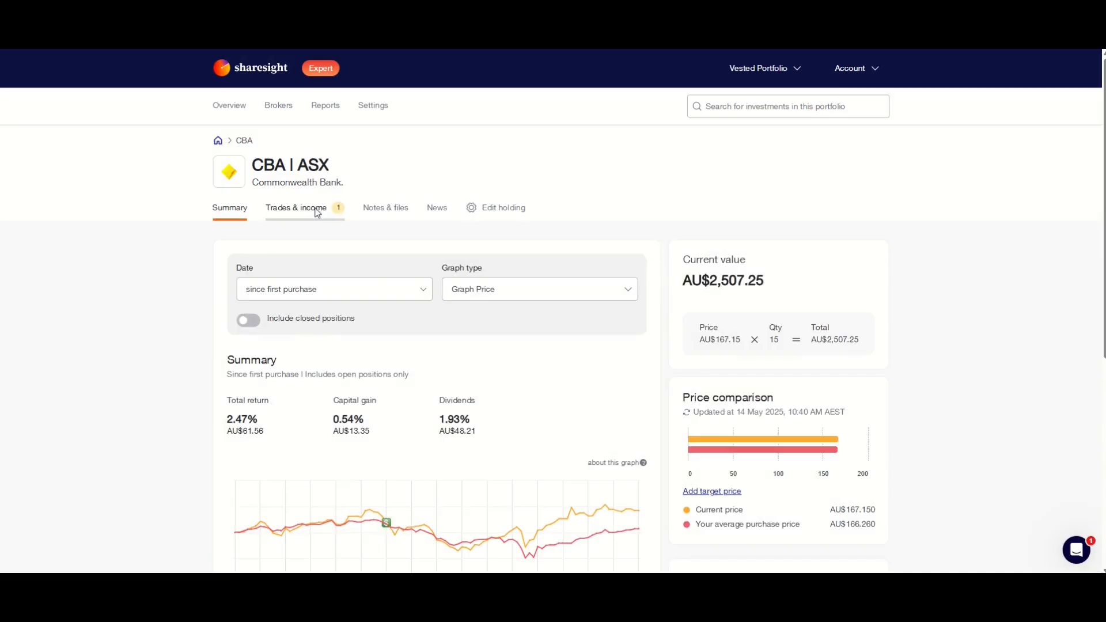
left_click(316, 214)
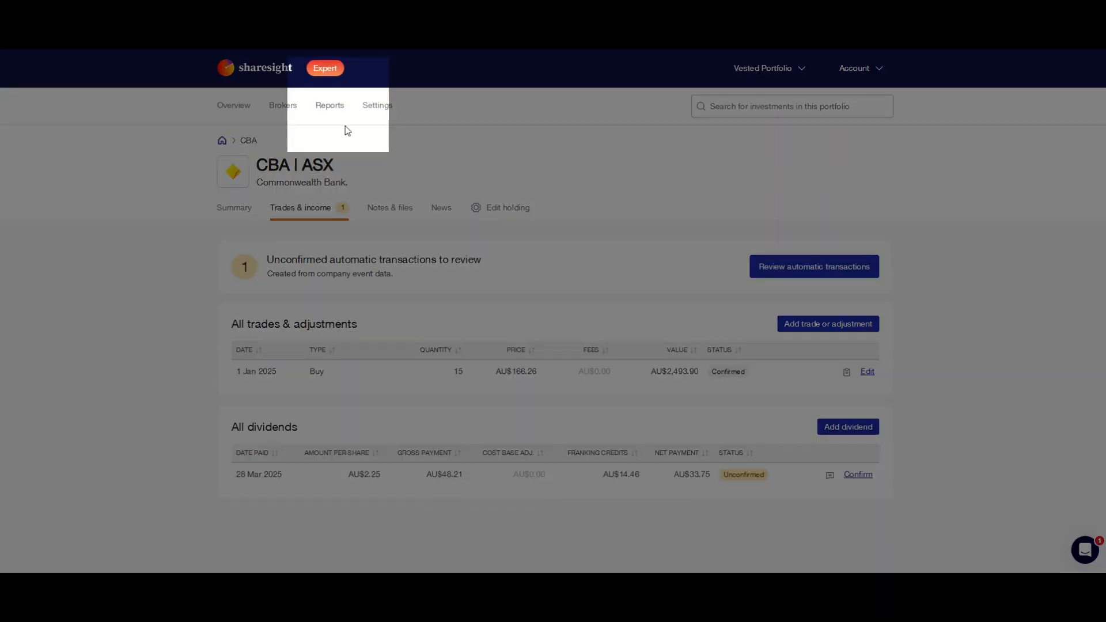
Step: Find the Taxable income report among the Vested Portfolio's tax and compliance reports and run it
left_click(333, 110)
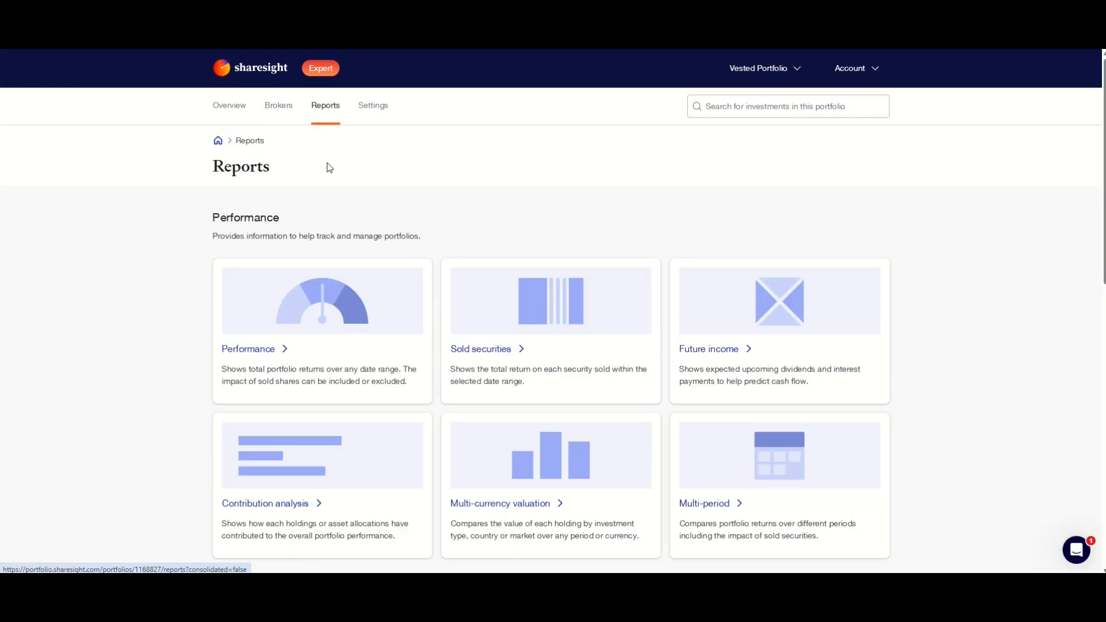
scroll(385, 266, "down", 3)
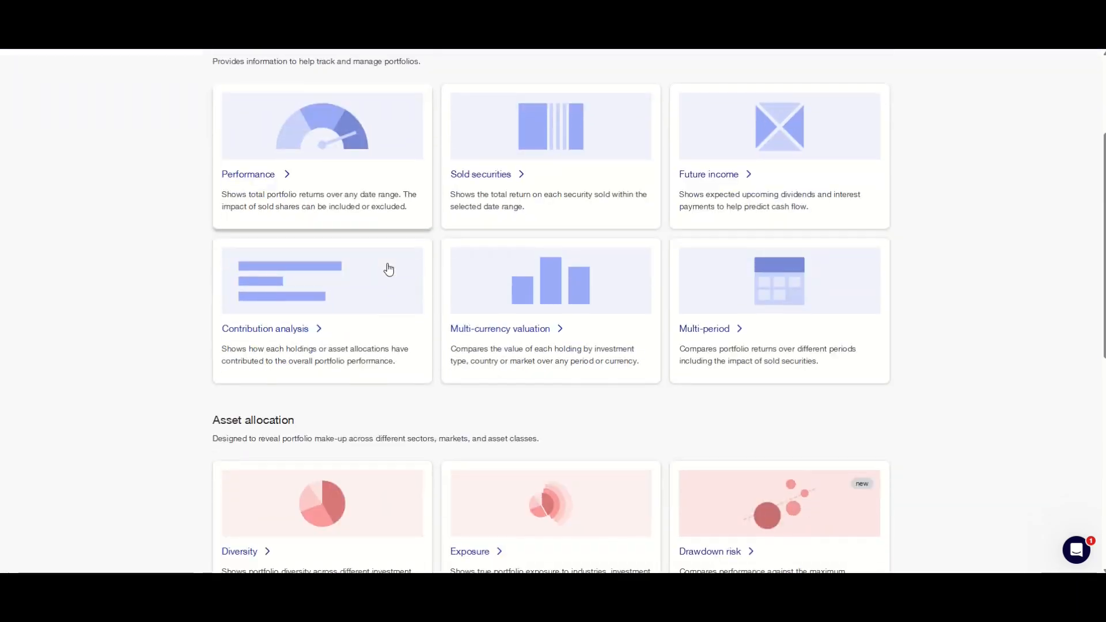
scroll(389, 269, "down", 5)
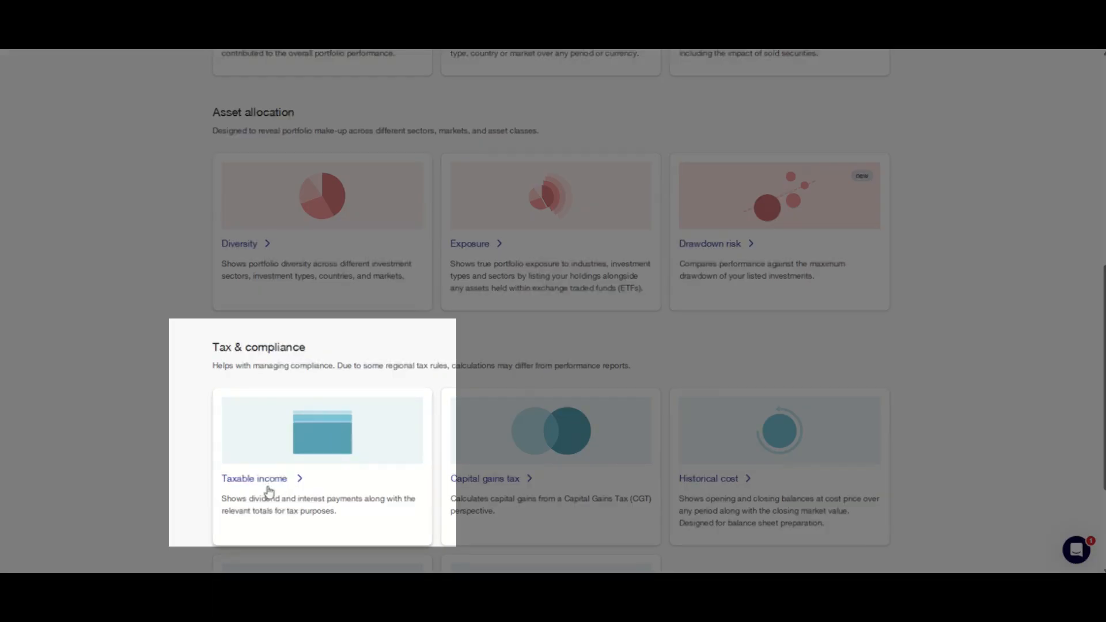
left_click(265, 481)
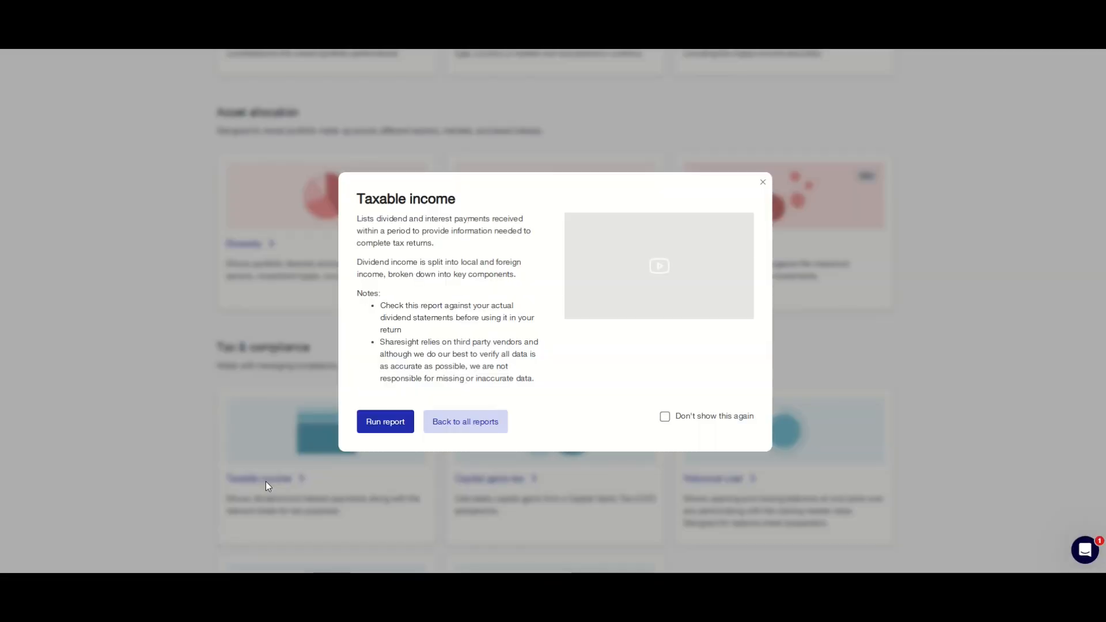
left_click(386, 423)
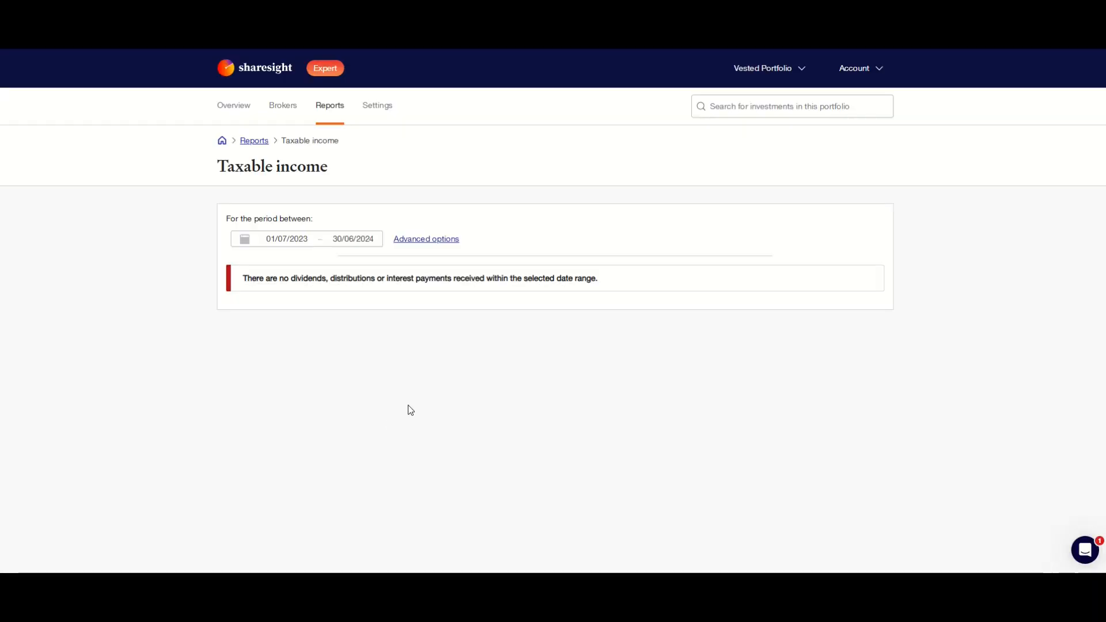
Step: Set the Taxable income report's period to the current financial year, and review its local income and income tax return sections
left_click(303, 238)
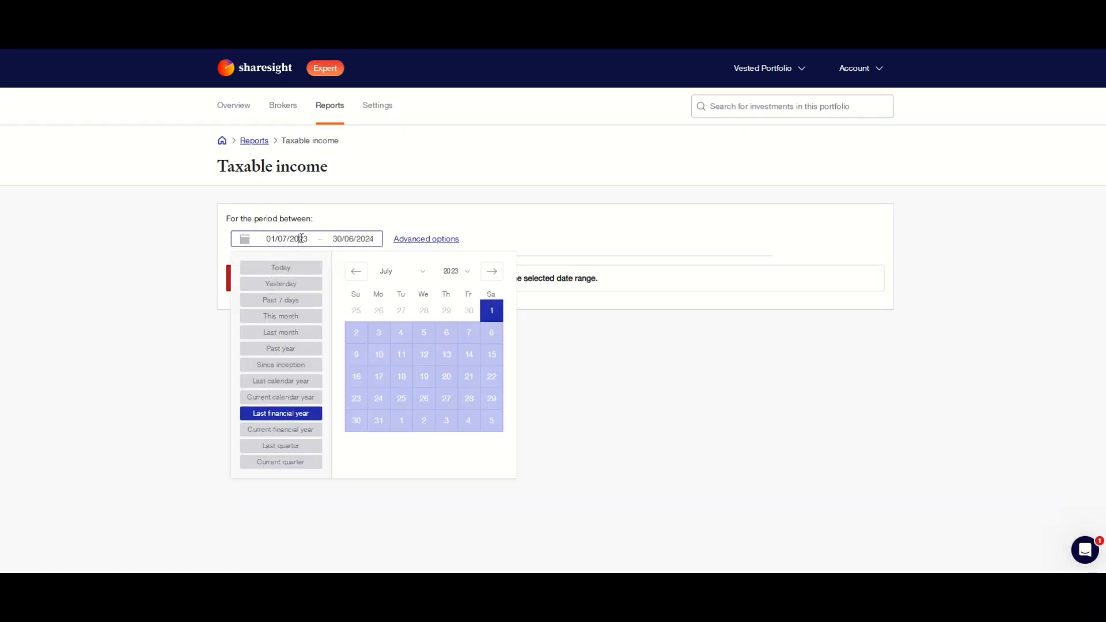
left_click(306, 435)
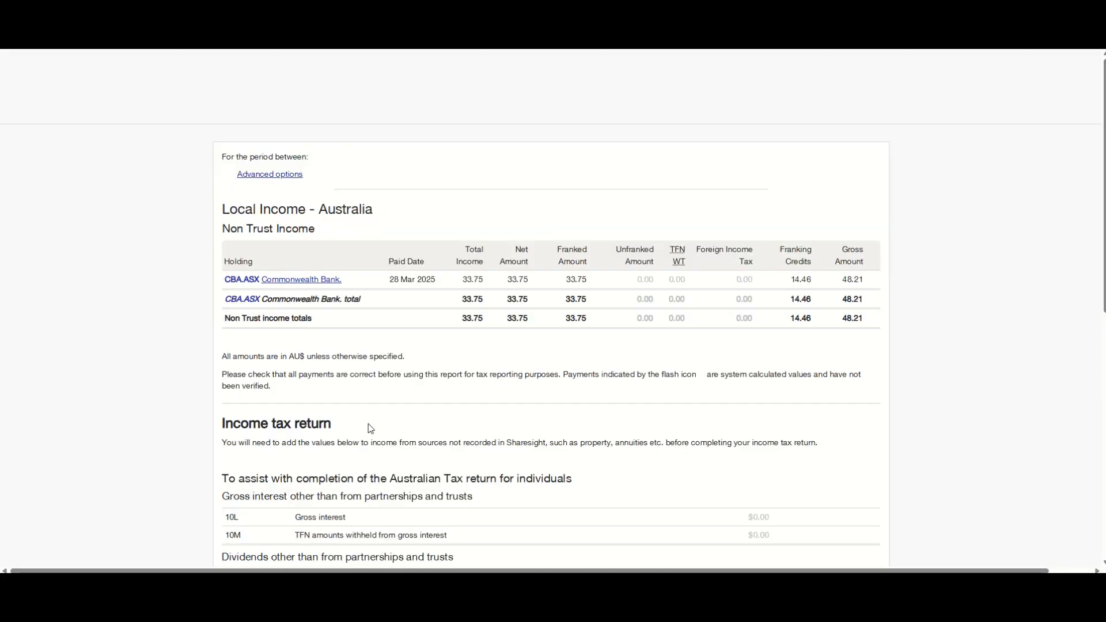
scroll(434, 424, "down", 4)
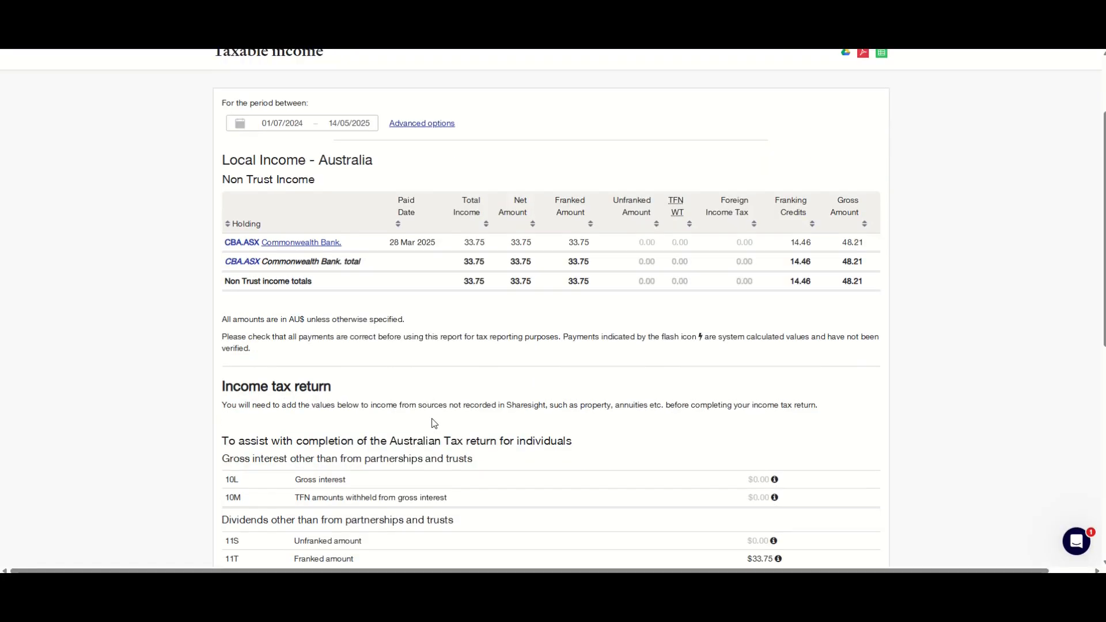
scroll(434, 424, "down", 4)
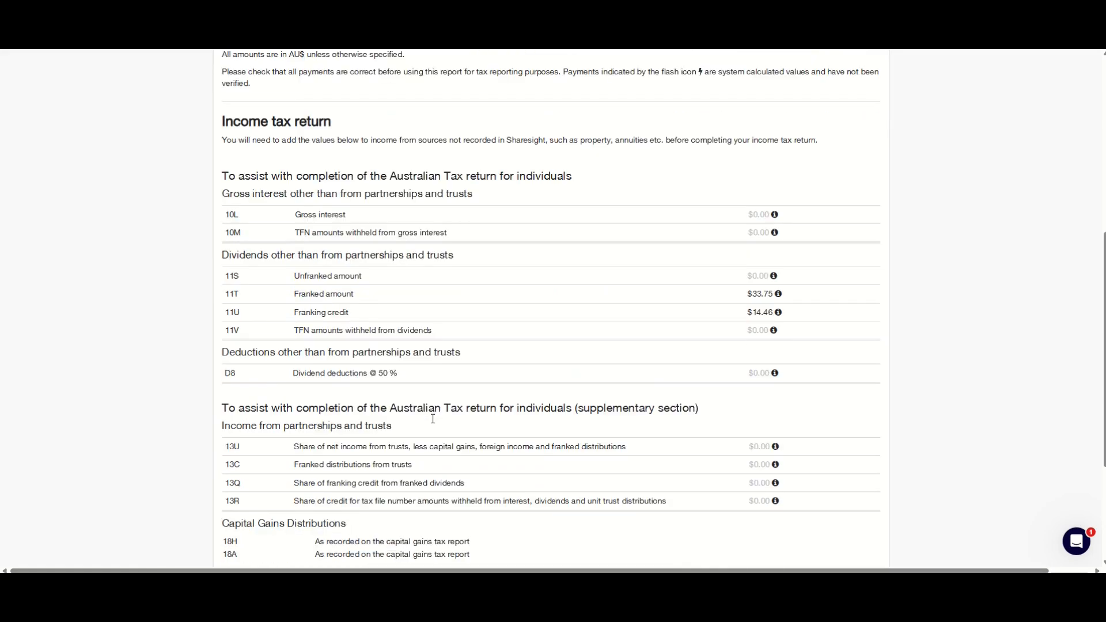
scroll(433, 418, "down", 2)
scroll(433, 420, "up", 5)
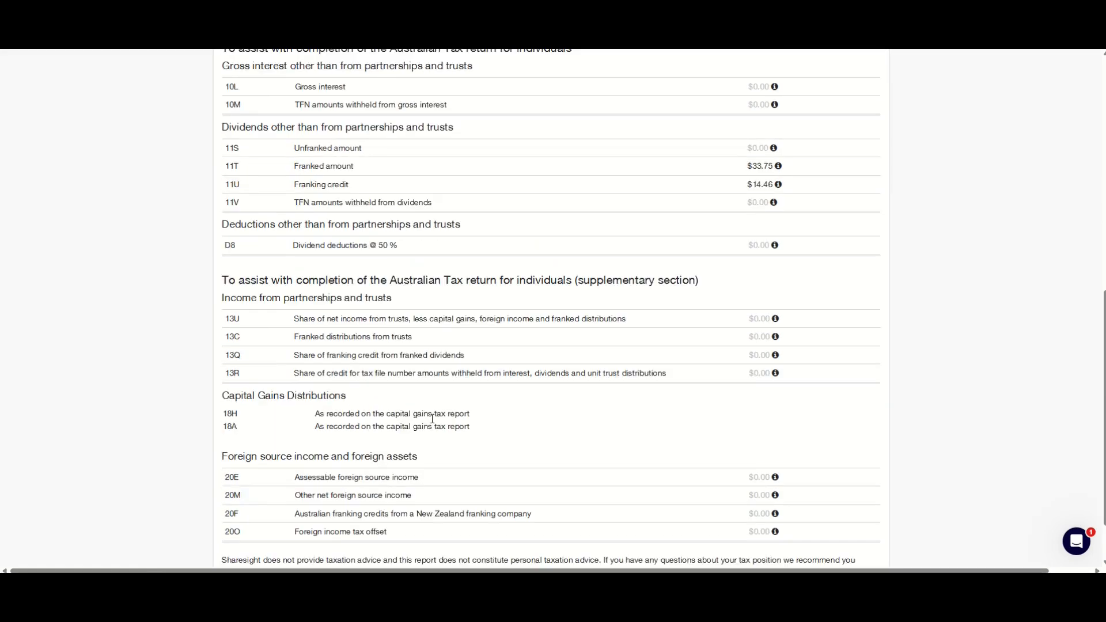
scroll(434, 424, "up", 5)
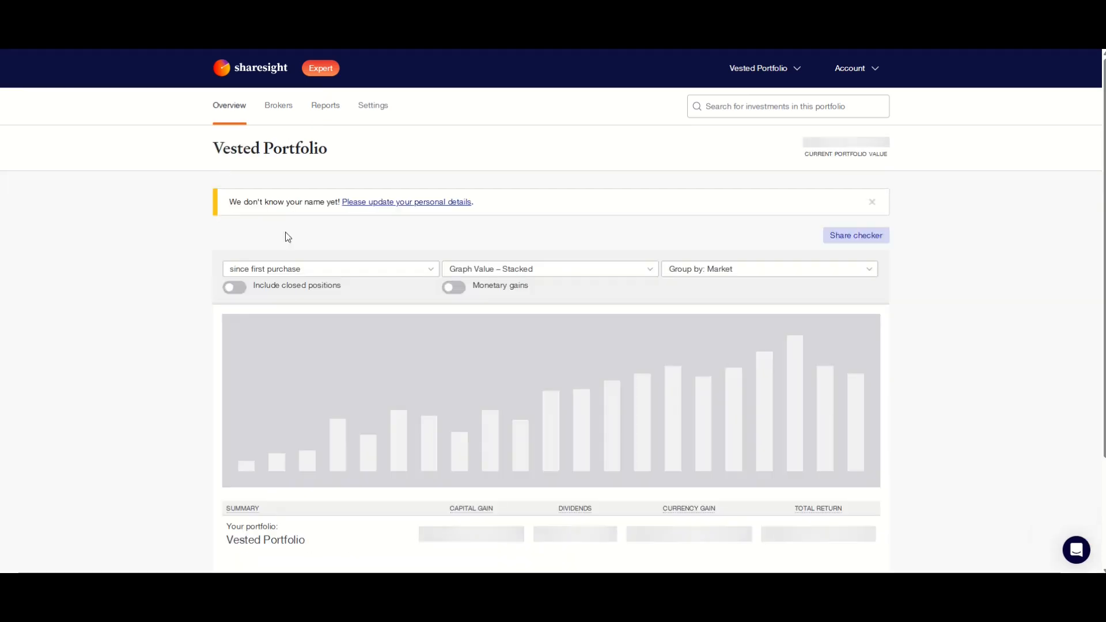
Step: Open the CBA holding's trades and income from the Vested Portfolio's overview, and start a new trade or adjustment
scroll(427, 340, "down", 3)
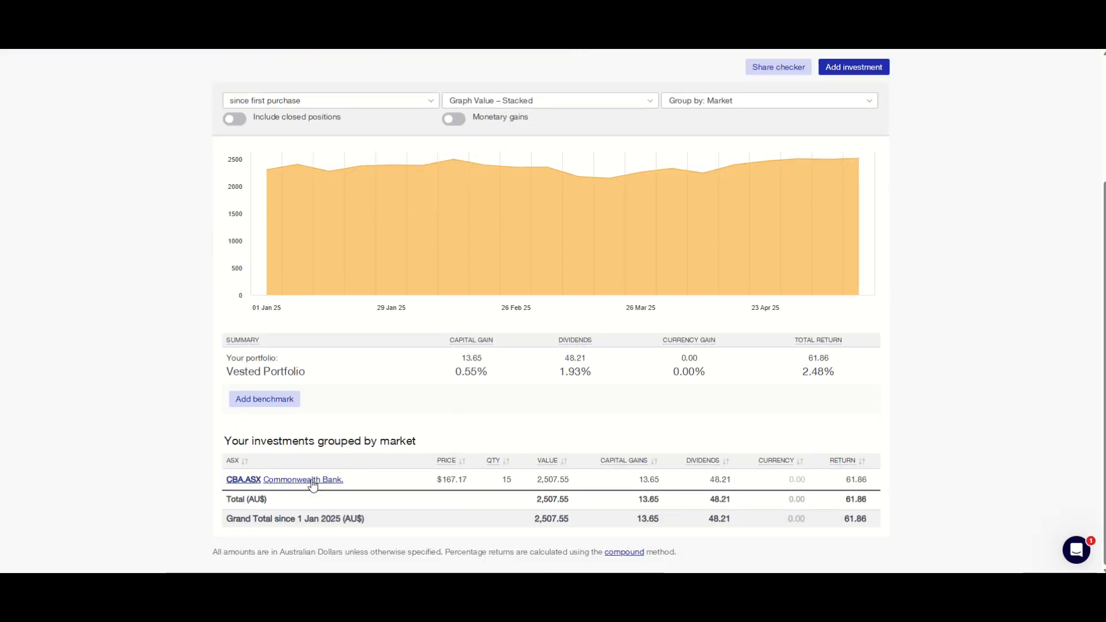
left_click(314, 481)
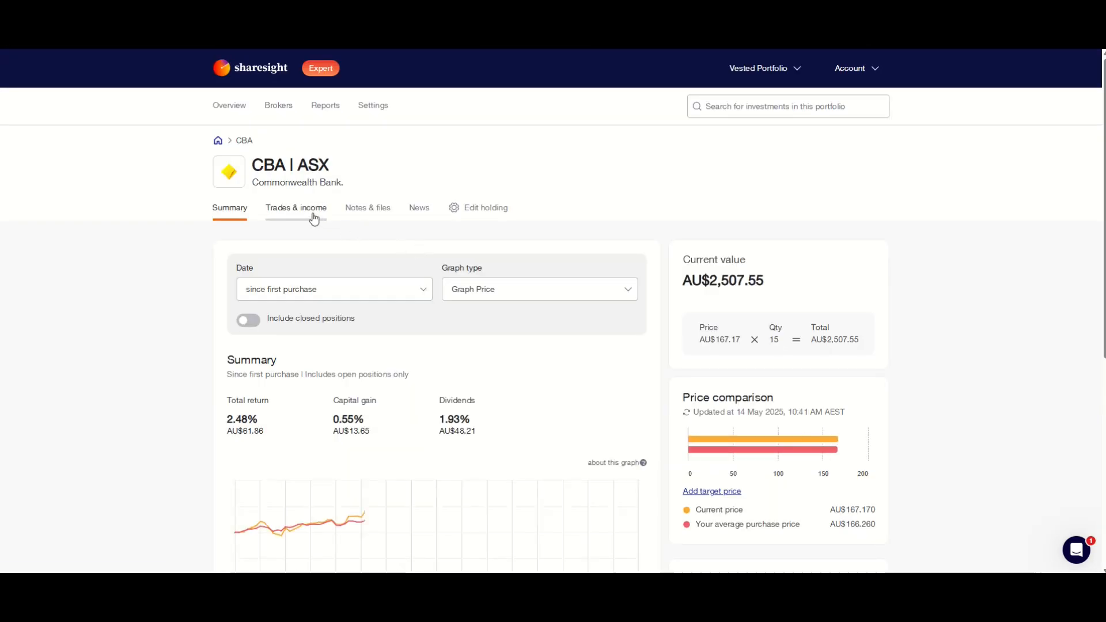
left_click(311, 212)
left_click(822, 263)
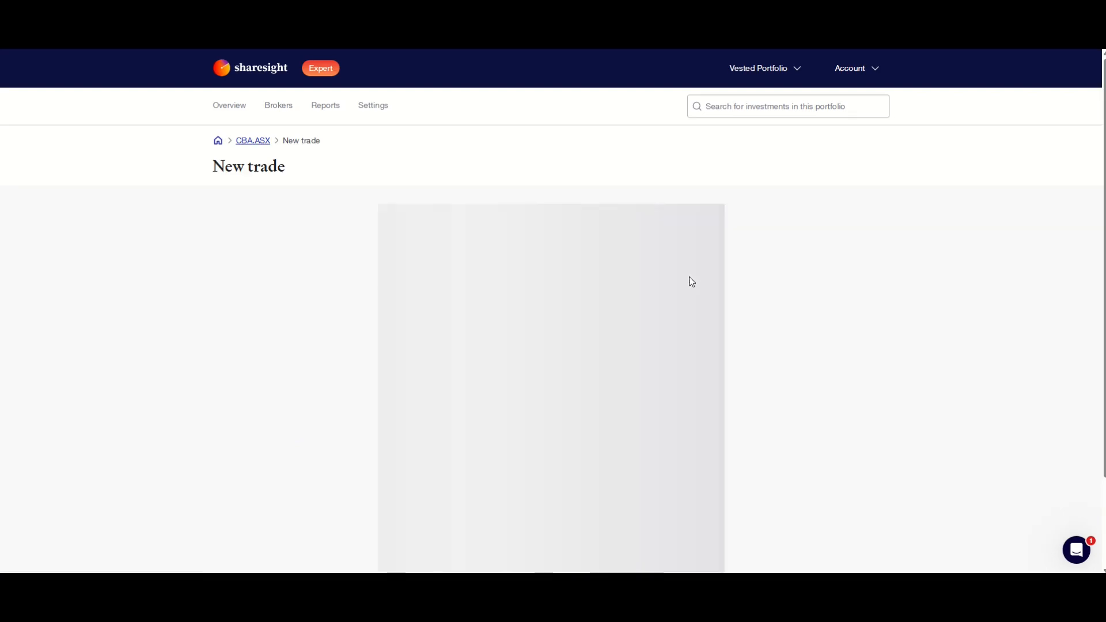
Step: Examine the trade types, trade date calendar and remaining fields available in the new CBA trade form
left_click(560, 317)
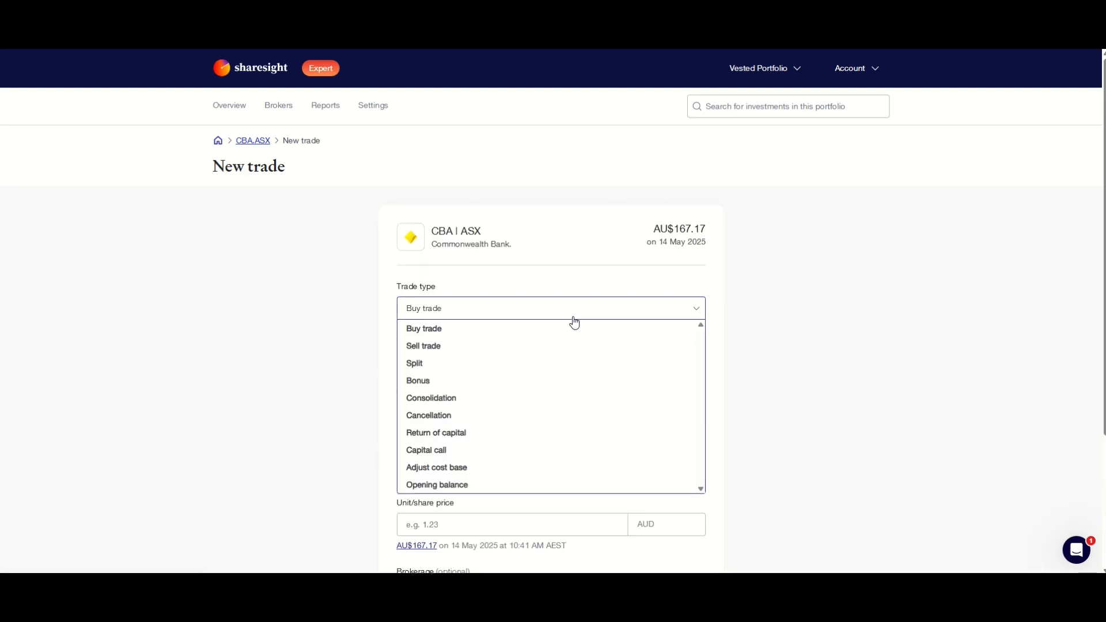
left_click(788, 318)
left_click(654, 355)
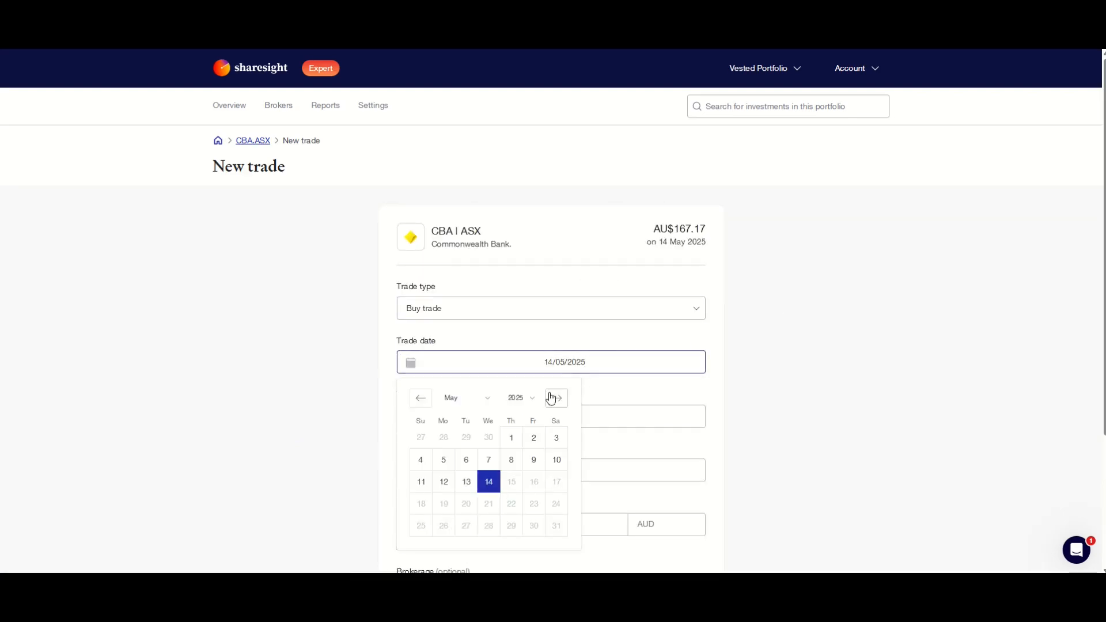
left_click(533, 402)
scroll(533, 402, "down", 3)
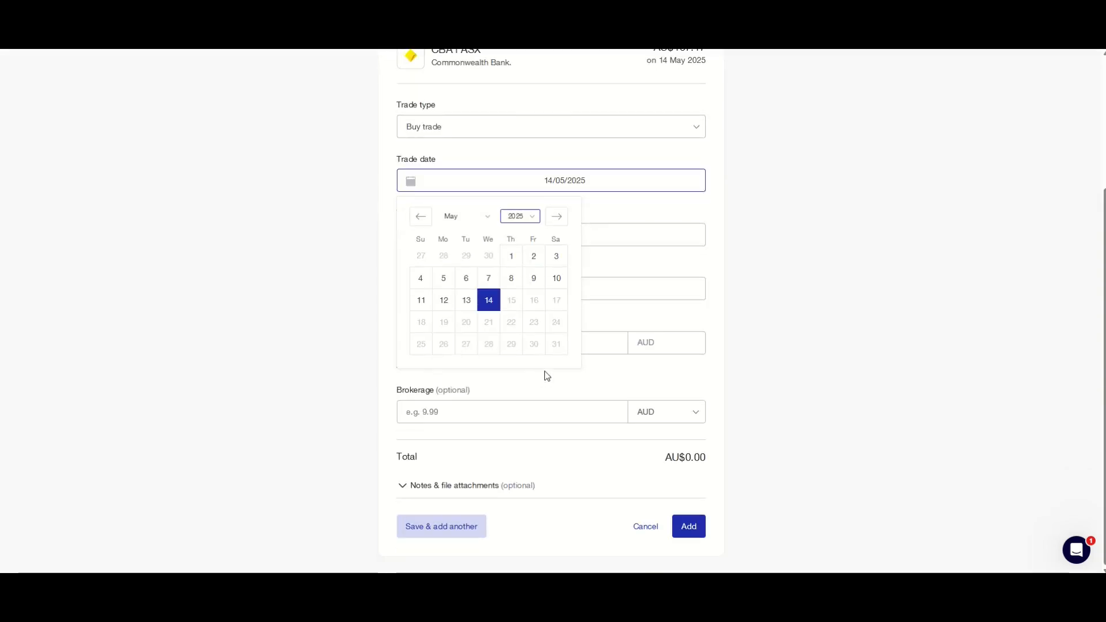
left_click(743, 497)
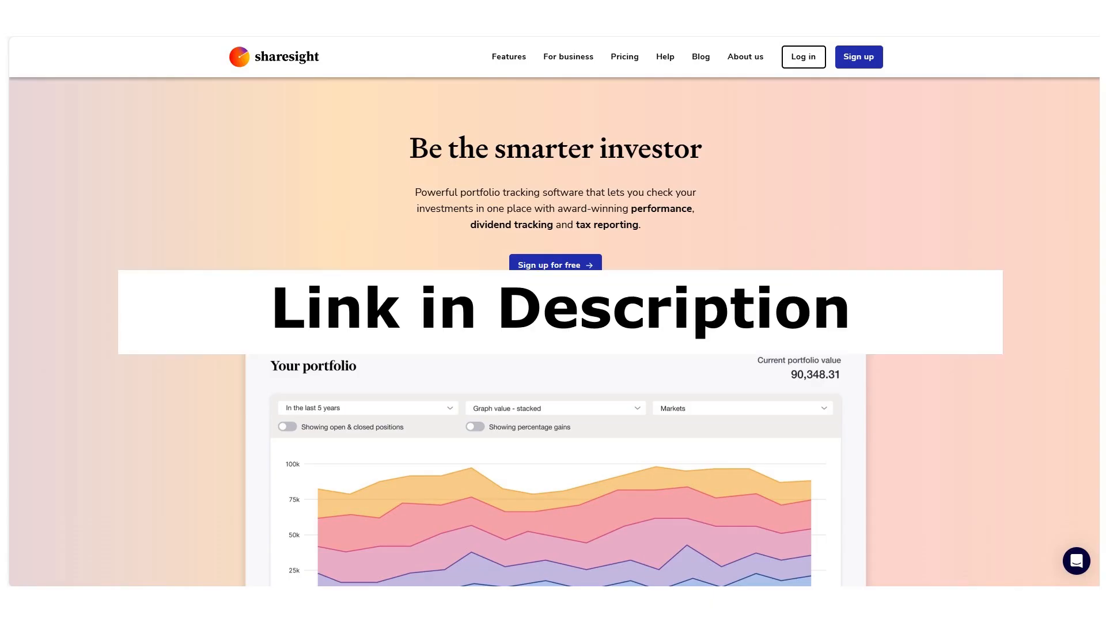